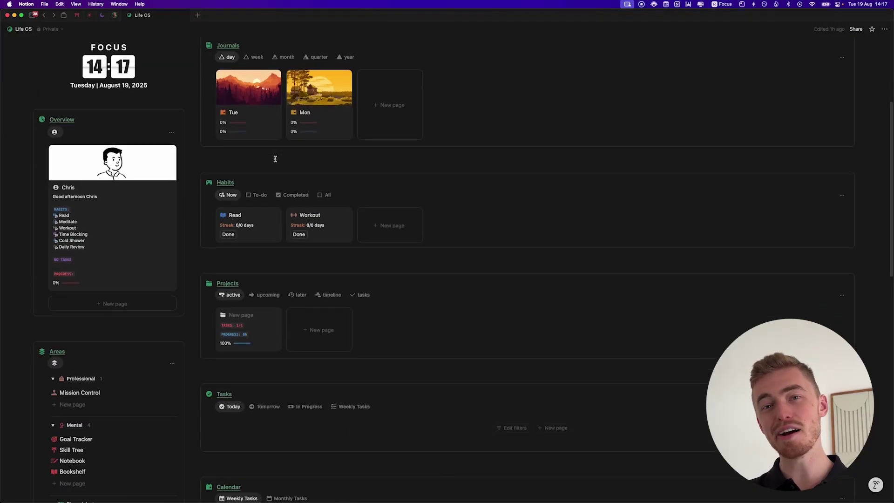
# Open the Mission Control page and mark the Subscribe task in the Tasks inbox as Important and Urgent.
pyautogui.click(140, 285)
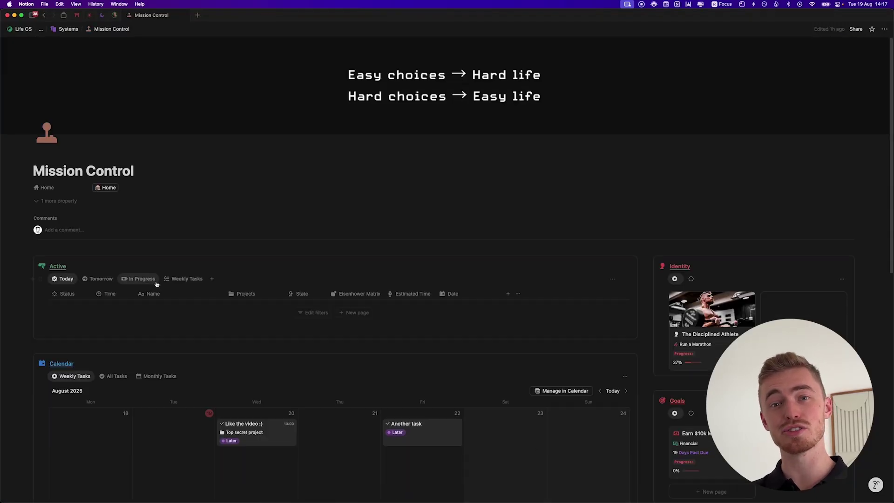
pyautogui.scroll(-10, 288, 257)
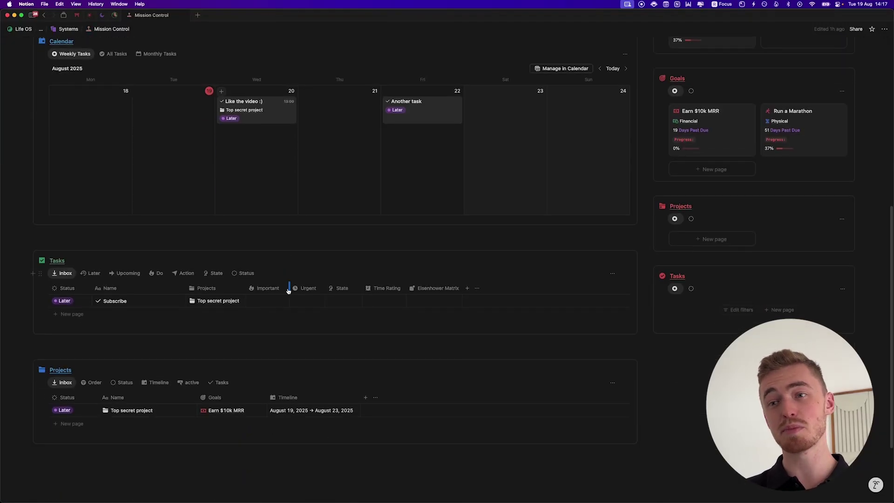
pyautogui.click(282, 304)
pyautogui.click(299, 323)
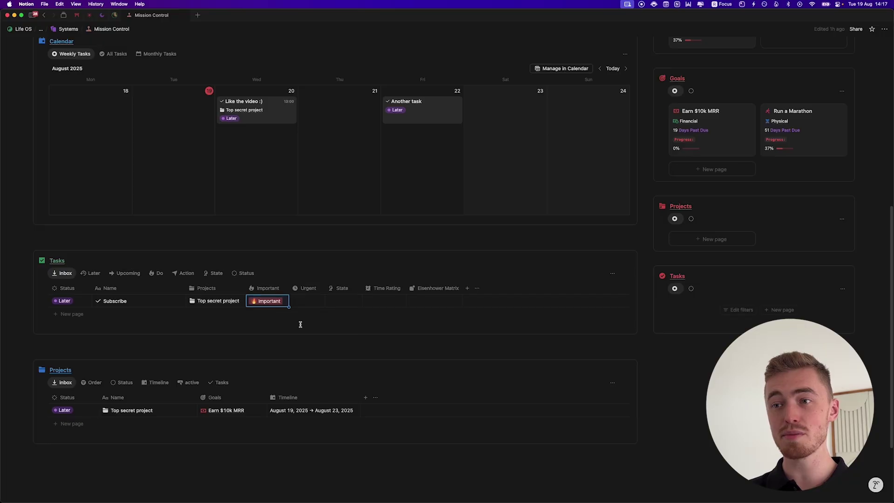
pyautogui.click(300, 301)
pyautogui.click(307, 325)
# Set the Subscribe task's state to Flow and choose its time rating.
pyautogui.click(333, 303)
pyautogui.click(345, 324)
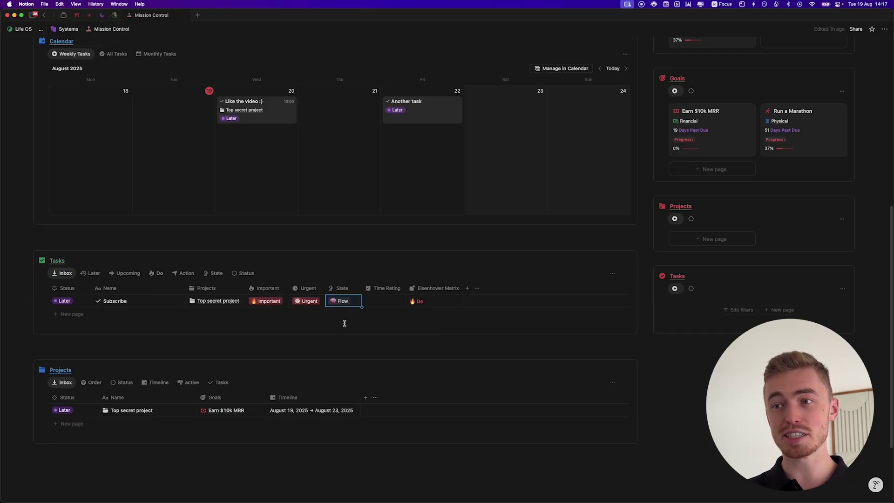
pyautogui.click(385, 301)
pyautogui.click(416, 334)
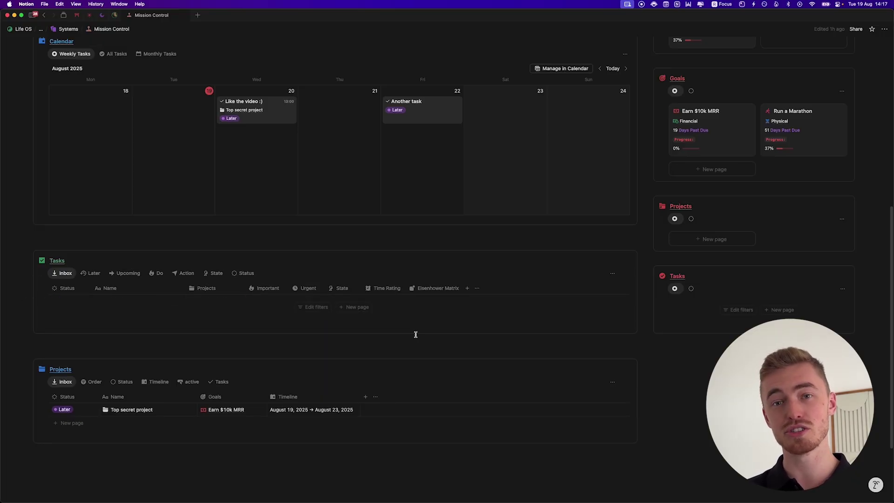
# Return to the Life OS home page and reopen Mission Control from there.
pyautogui.scroll(10, 416, 334)
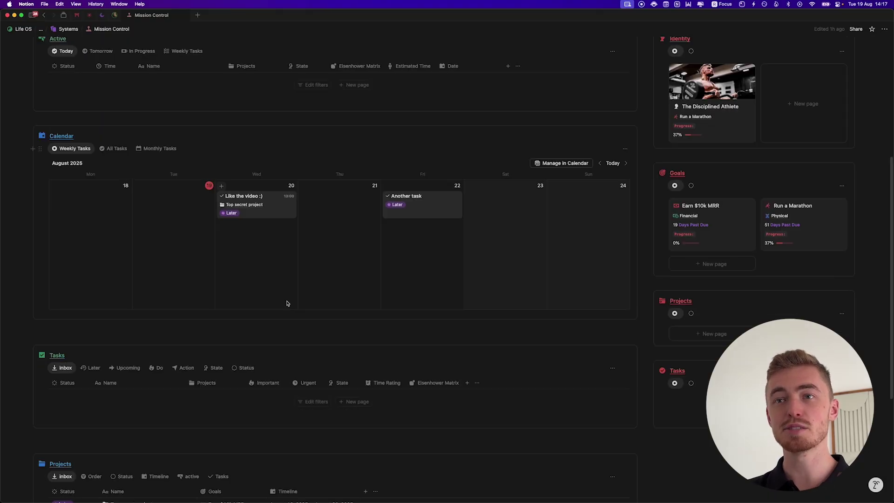
pyautogui.click(22, 30)
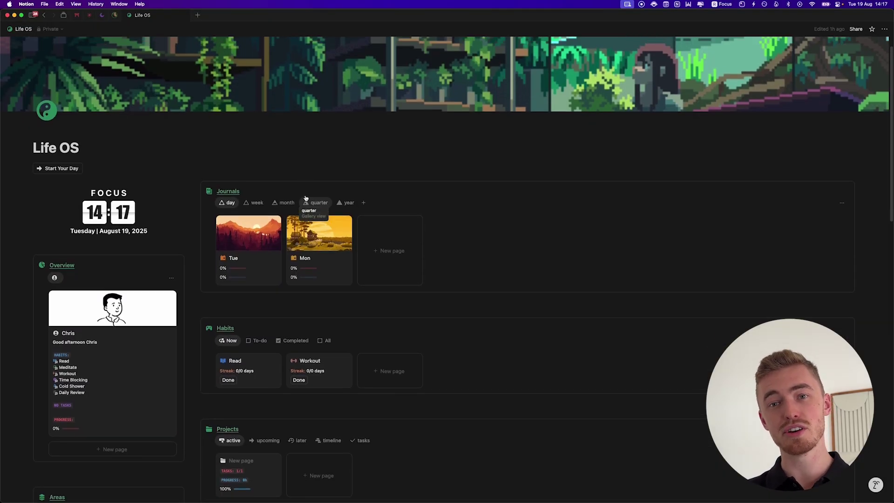
pyautogui.scroll(-10, 317, 203)
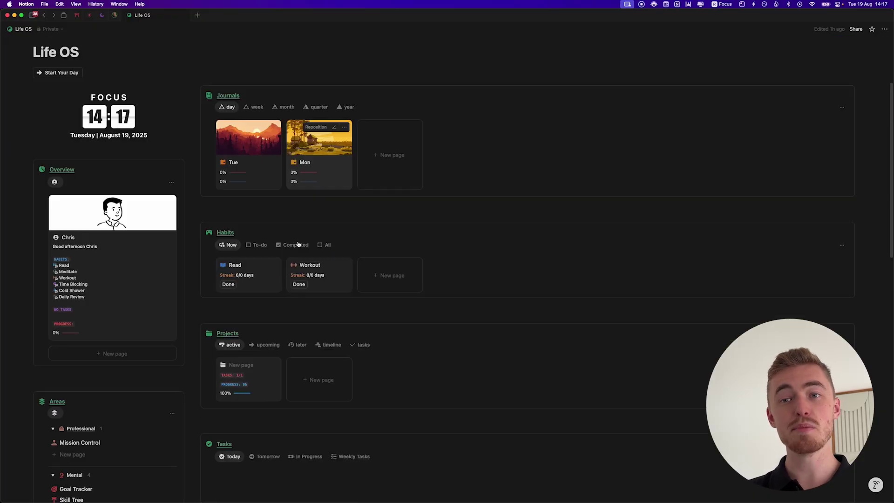
pyautogui.click(90, 306)
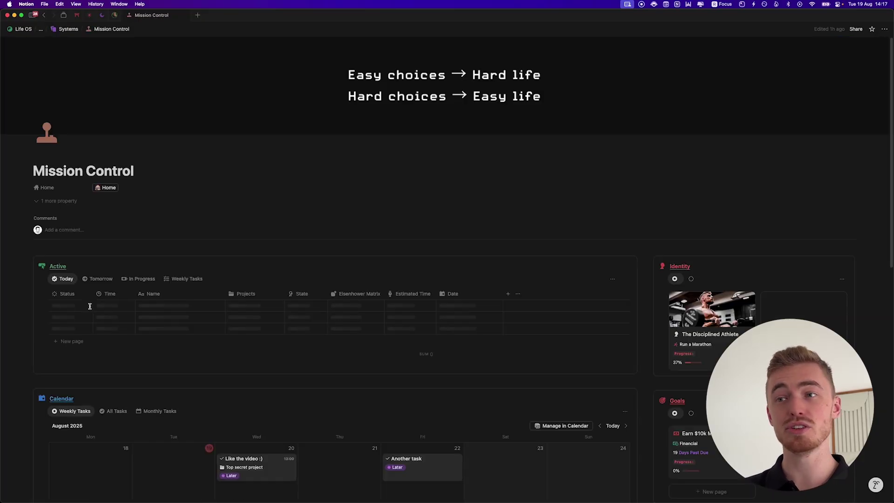
# Examine Mission Control's Active, Calendar, Tasks and Projects sections along with its Identity and Goals overviews.
pyautogui.scroll(-15, 309, 305)
pyautogui.scroll(12, 309, 306)
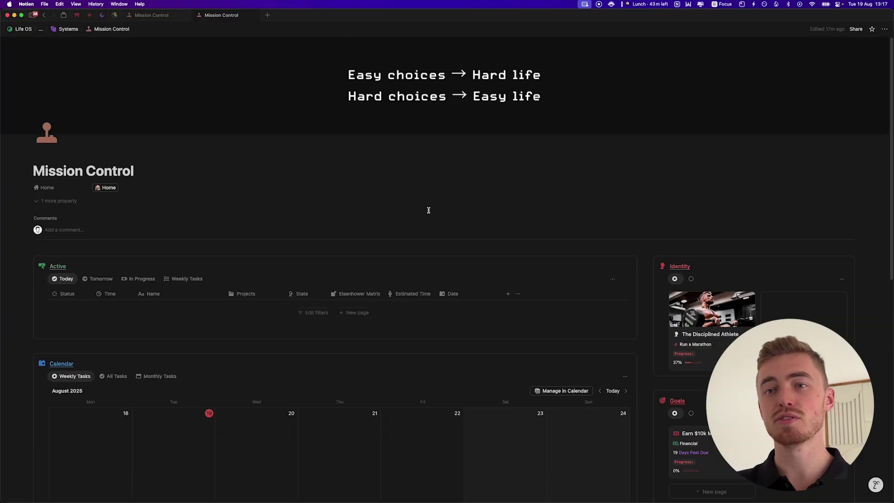
pyautogui.scroll(-5, 429, 208)
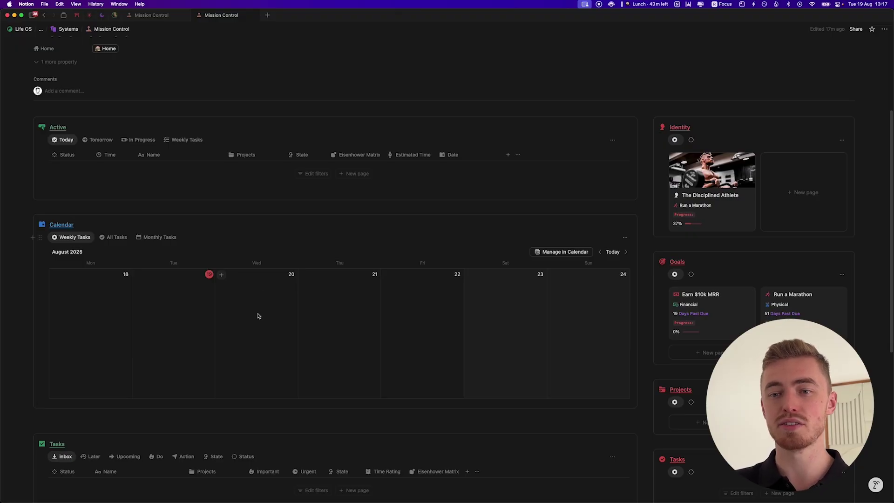
pyautogui.scroll(-6, 259, 315)
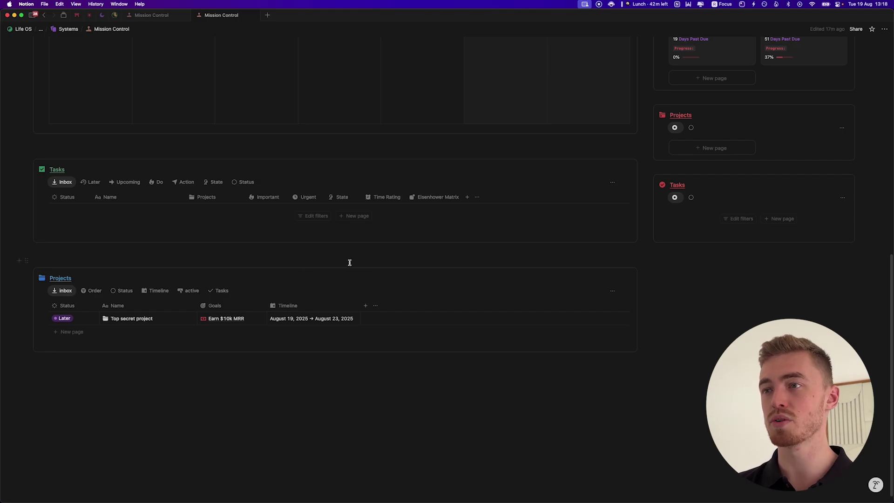
pyautogui.scroll(7, 350, 262)
pyautogui.scroll(-3, 713, 194)
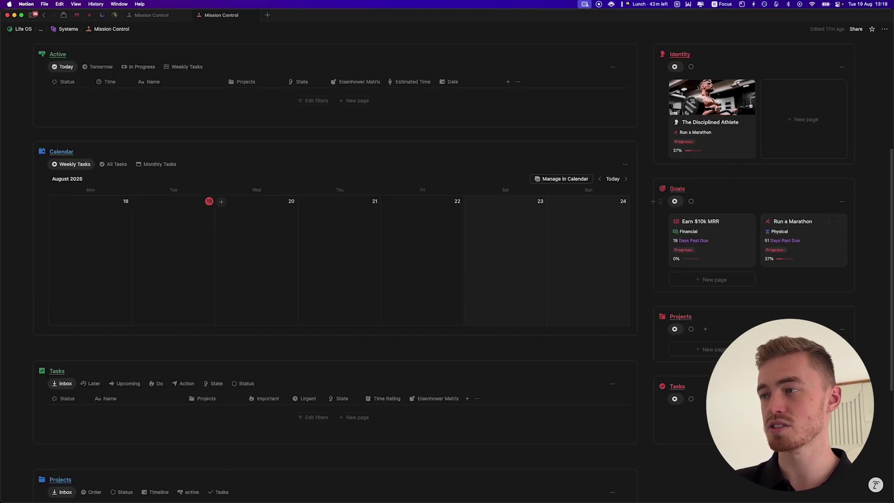
pyautogui.scroll(-2, 713, 193)
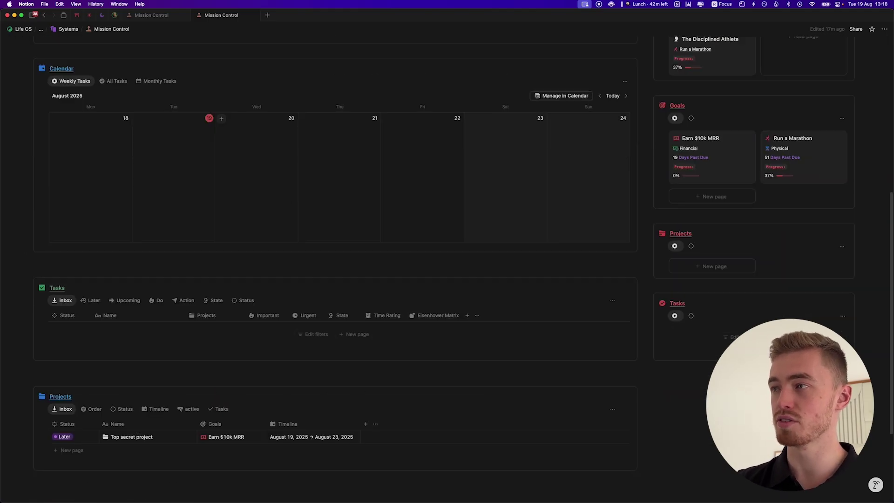
pyautogui.scroll(5, 715, 202)
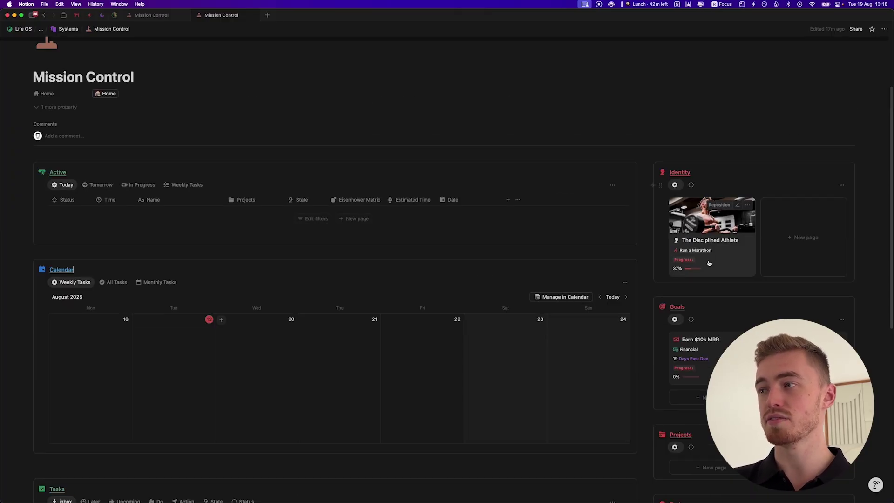
pyautogui.scroll(-5, 709, 263)
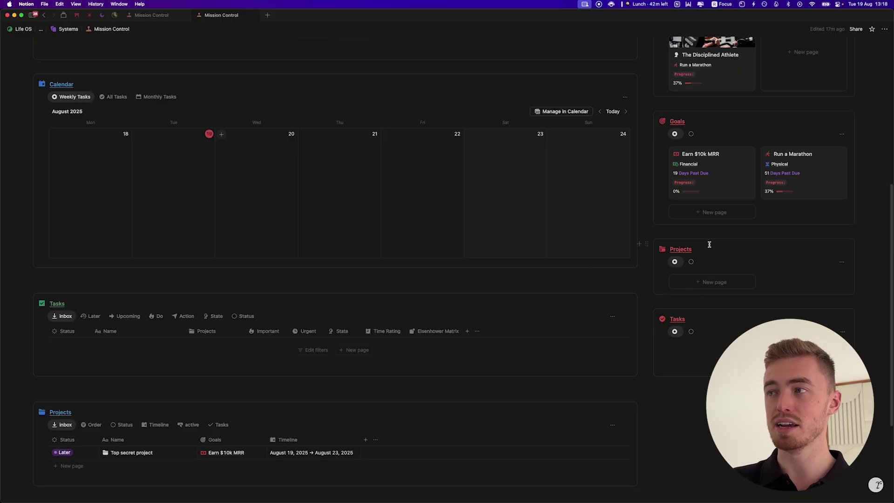
pyautogui.scroll(-3, 525, 264)
pyautogui.scroll(6, 309, 266)
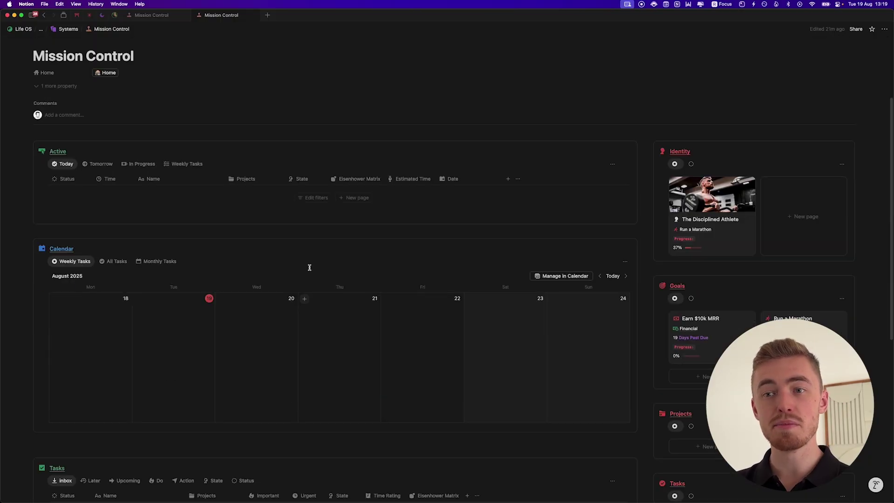
# Add a task named Subscribe to the Tasks inbox and link it to Top secret project.
pyautogui.scroll(-3, 310, 270)
pyautogui.scroll(-3, 309, 270)
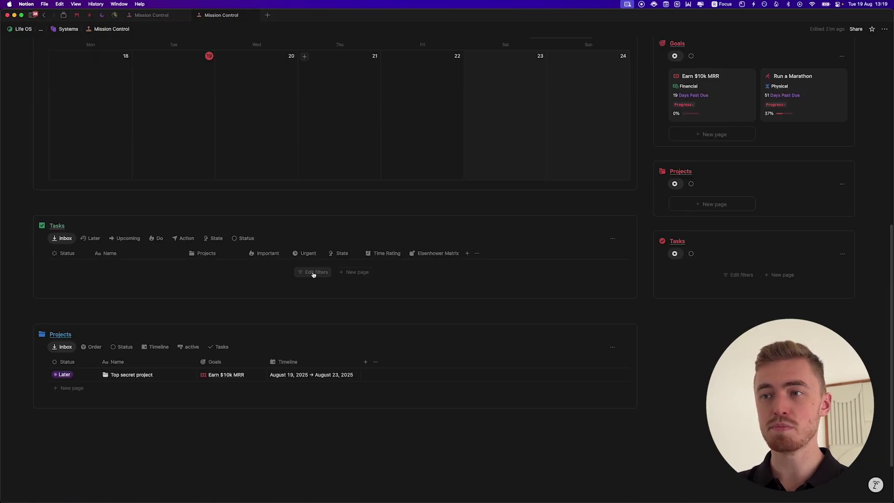
pyautogui.click(361, 274)
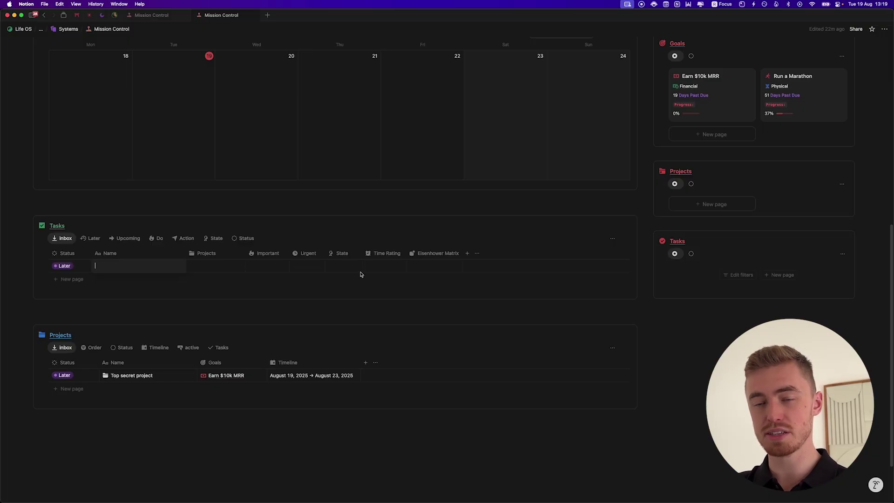
pyautogui.write('Subscribe')
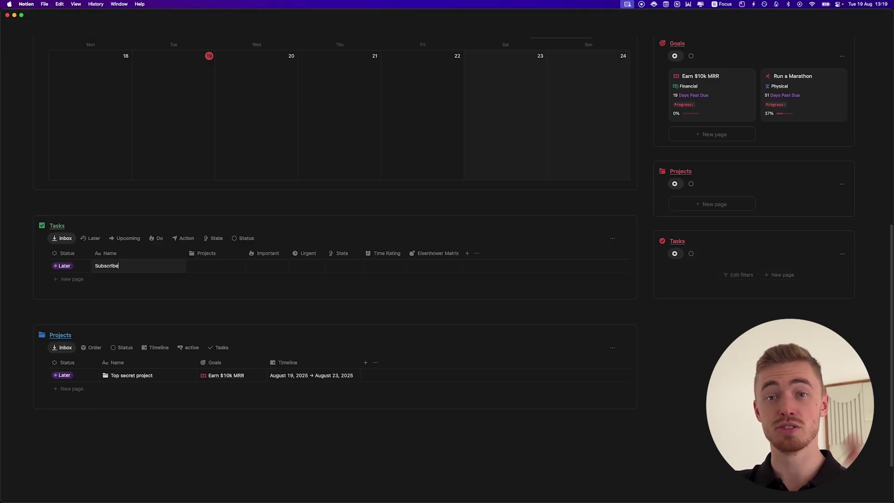
pyautogui.press('Return')
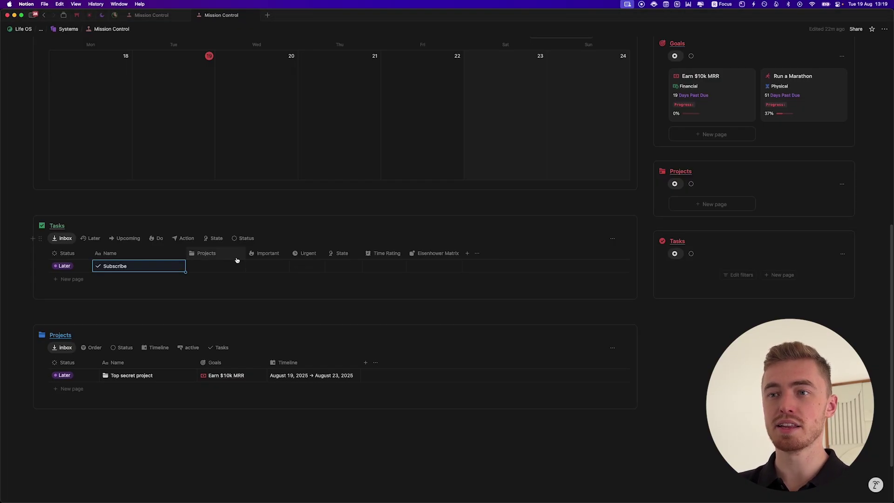
pyautogui.click(221, 267)
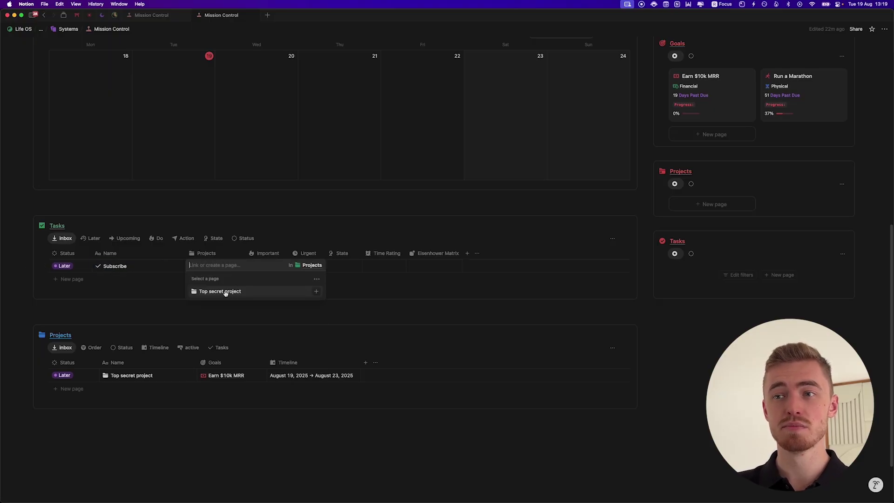
pyautogui.click(225, 292)
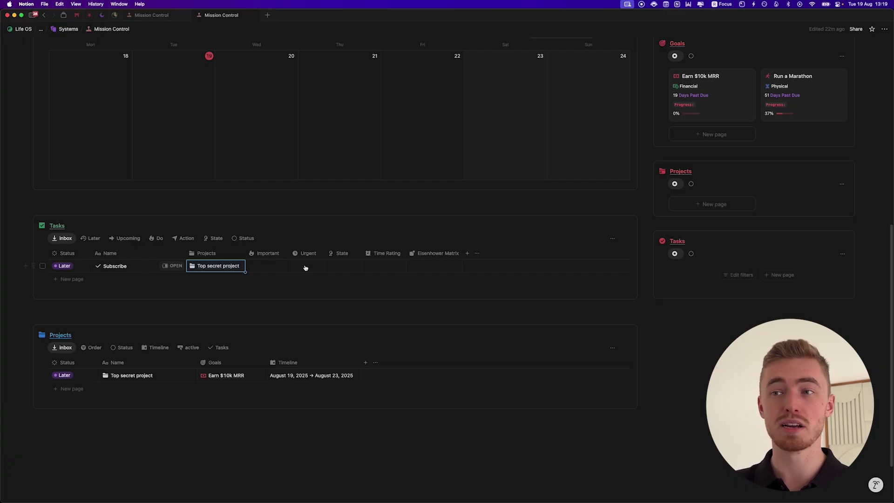
# Mark the Subscribe task as Important, trying Urgent first and switching it to Not Urgent.
pyautogui.click(268, 267)
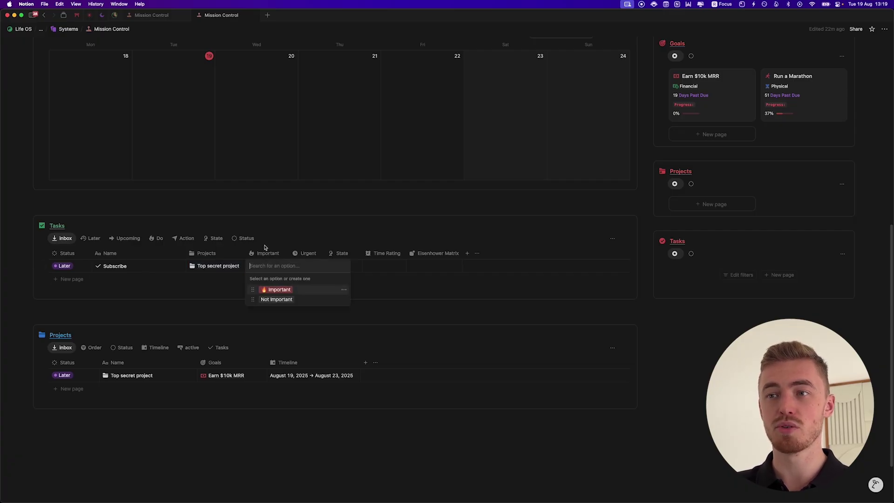
pyautogui.click(271, 291)
pyautogui.click(306, 266)
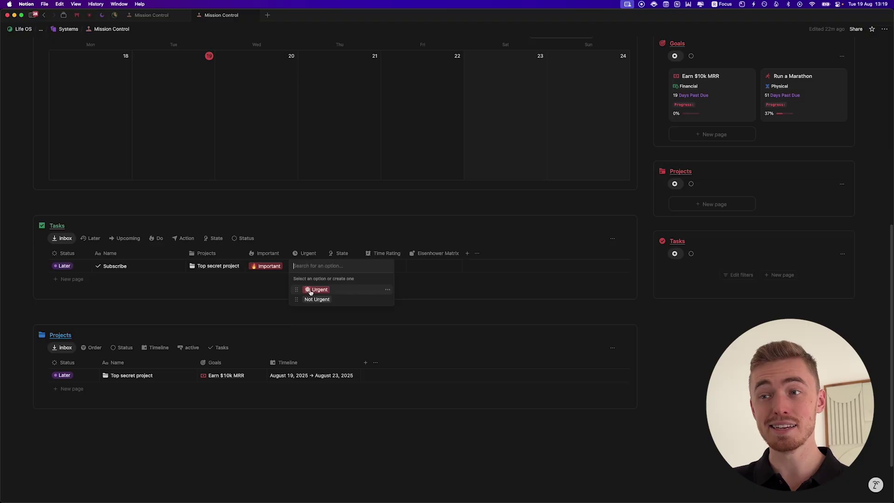
pyautogui.click(310, 290)
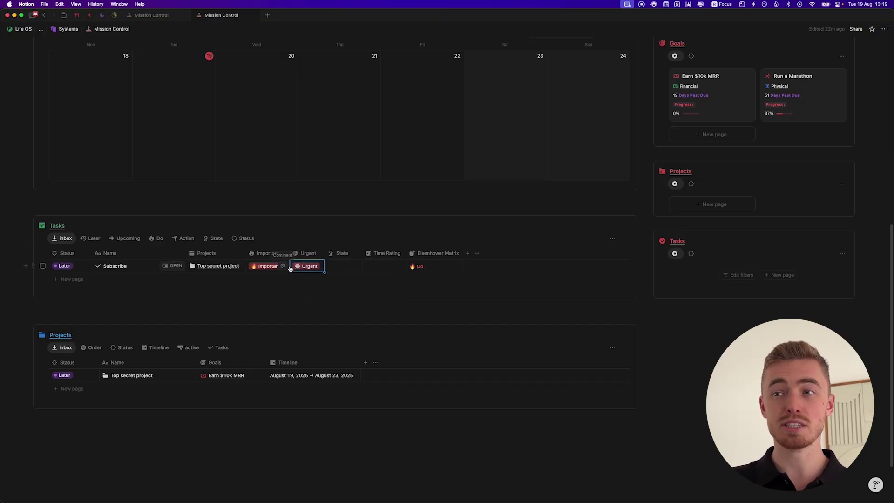
pyautogui.click(303, 267)
pyautogui.click(309, 299)
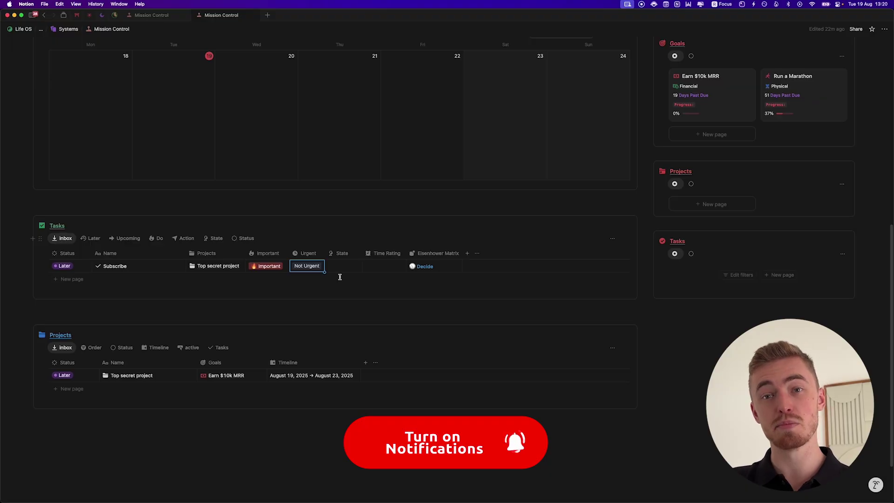
# Rate the Subscribe task as Not Important and Urgent.
pyautogui.click(267, 266)
pyautogui.click(274, 300)
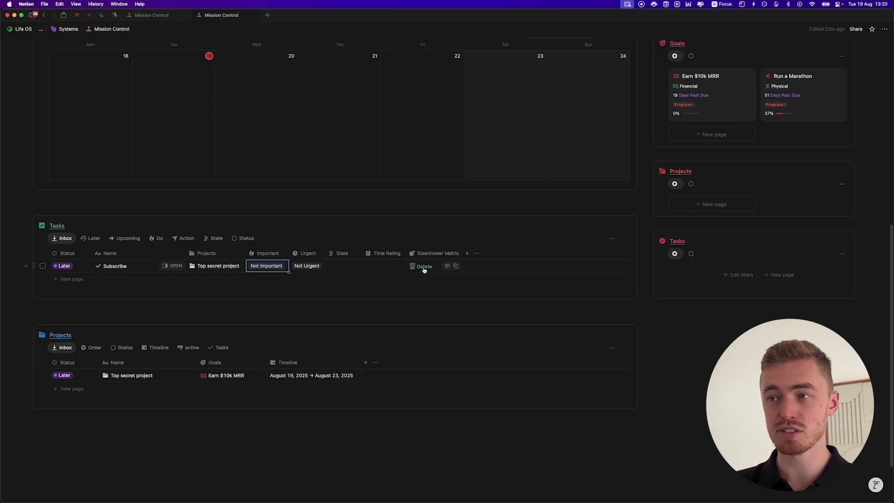
pyautogui.click(306, 267)
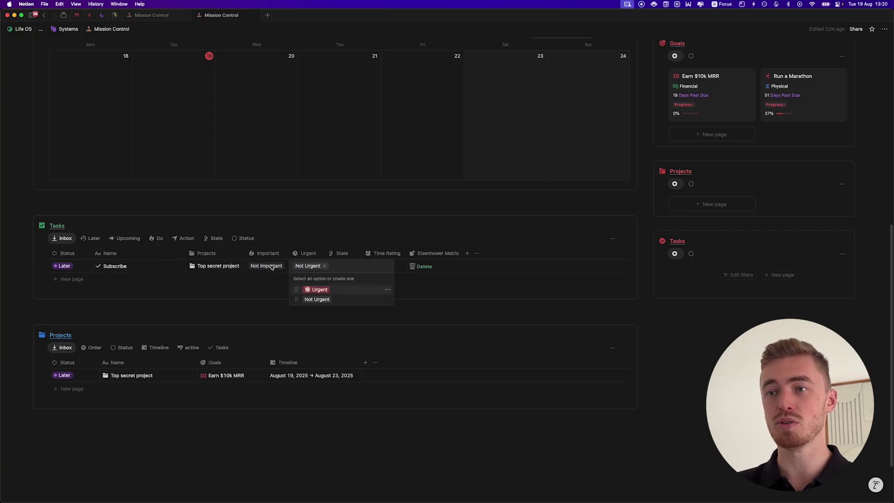
pyautogui.click(332, 290)
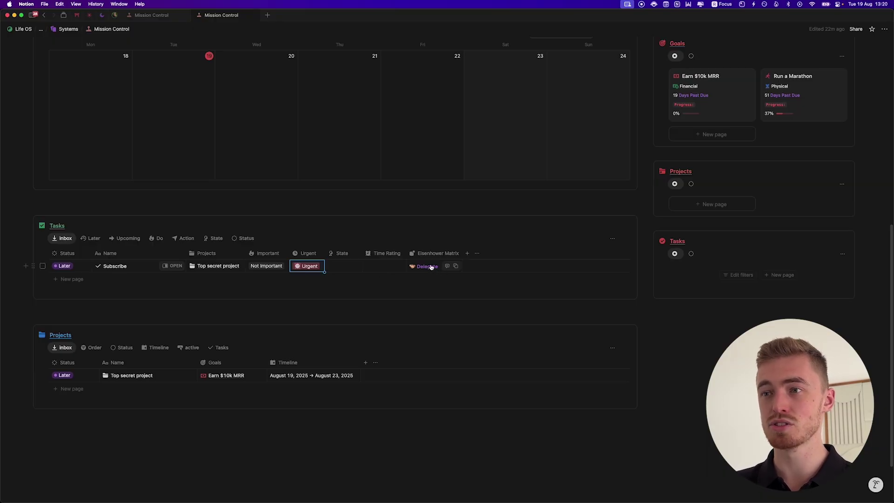
# Set the Subscribe task's state to Admin and its time rating to 1h.
pyautogui.click(348, 266)
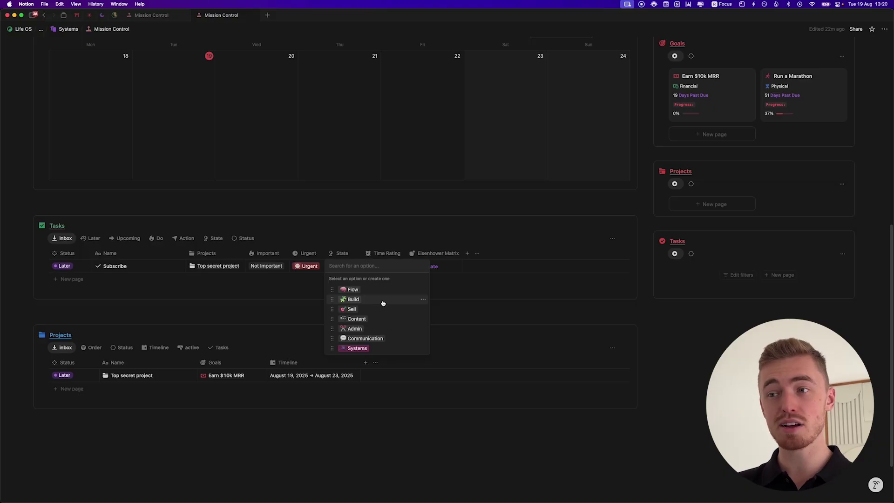
pyautogui.click(423, 290)
pyautogui.press('Escape')
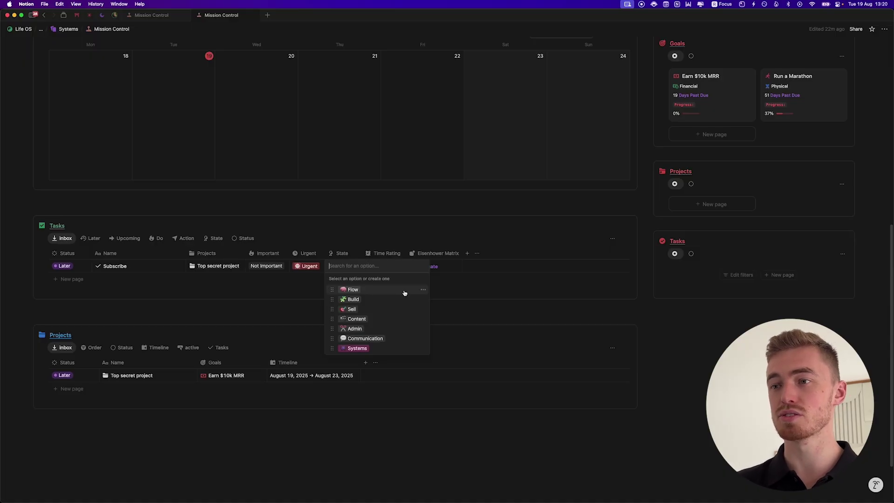
pyautogui.click(380, 328)
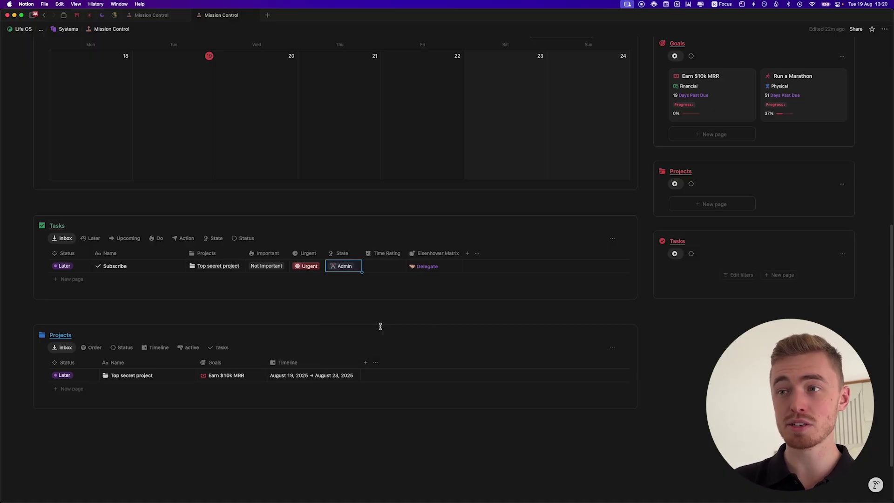
pyautogui.click(387, 268)
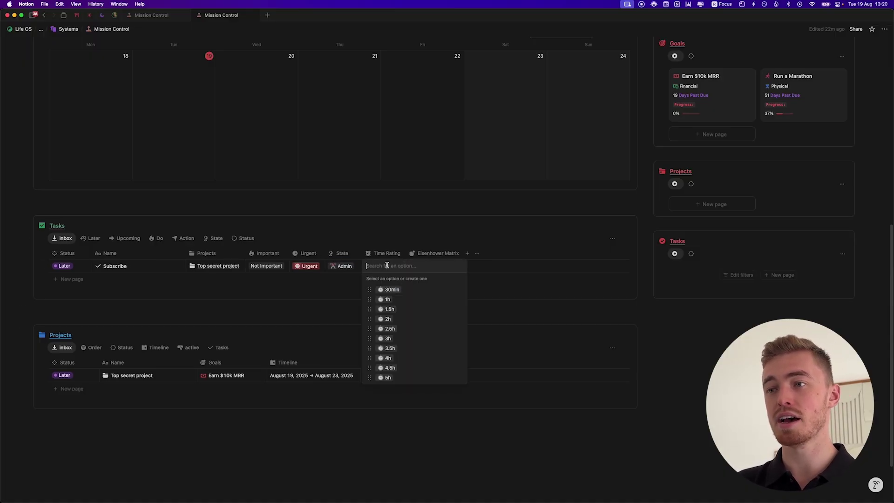
pyautogui.click(404, 299)
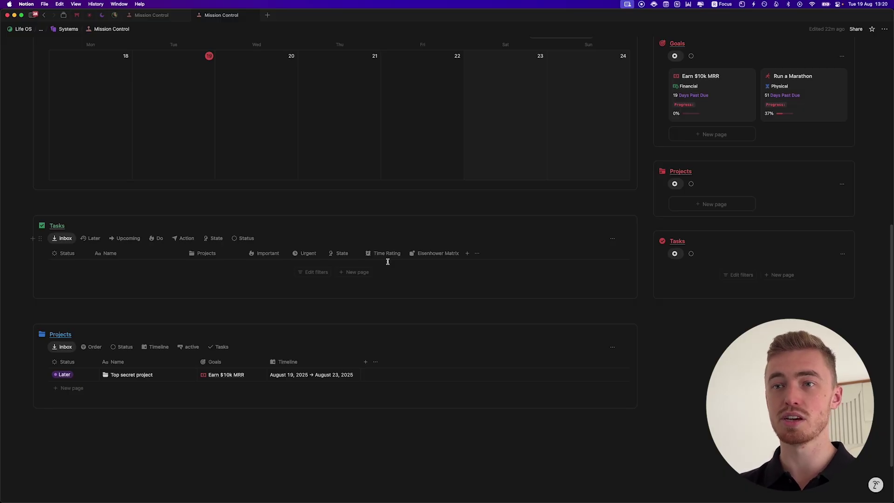
# Set the Subscribe task's status to Next in the Later view of Tasks and show the Upcoming view.
pyautogui.click(91, 238)
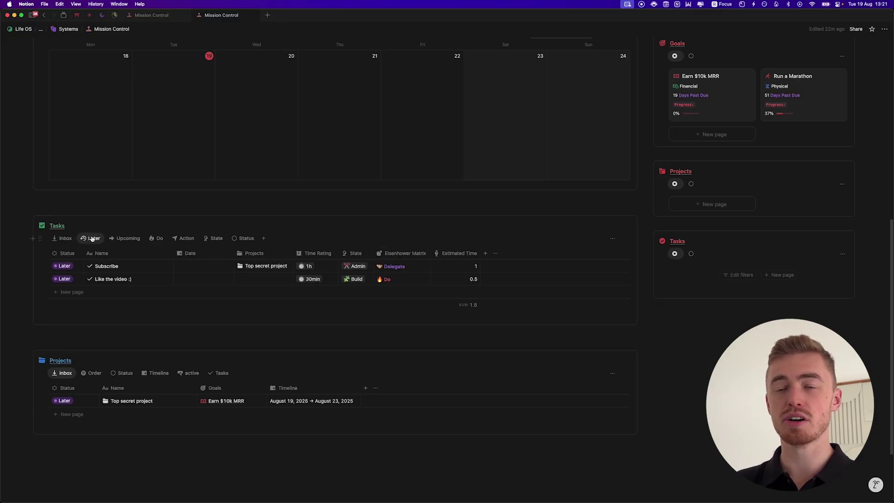
pyautogui.click(125, 238)
pyautogui.click(93, 238)
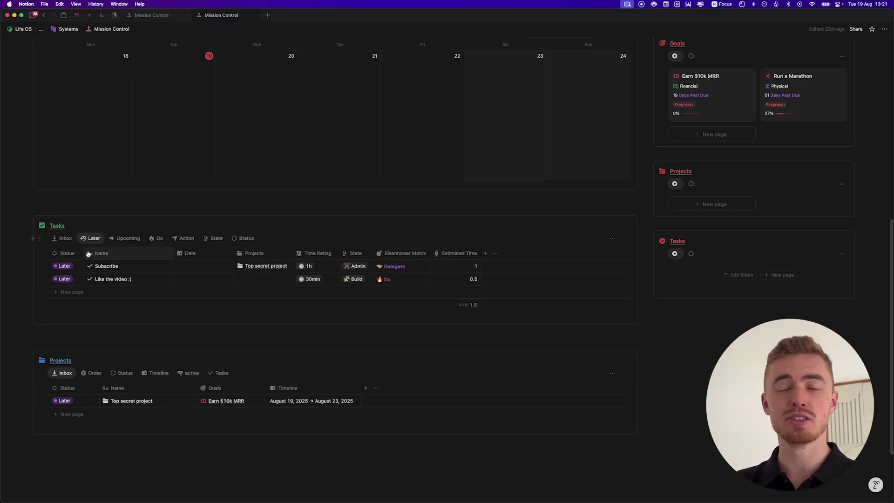
pyautogui.click(64, 266)
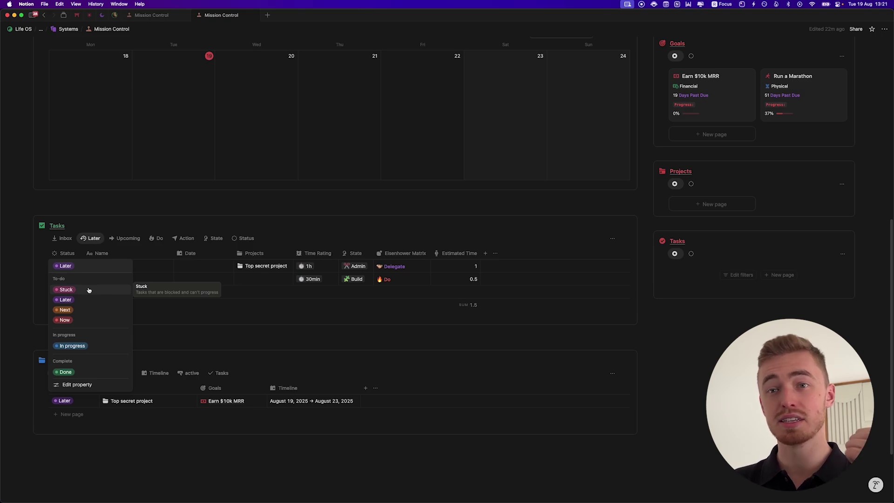
pyautogui.press('Escape')
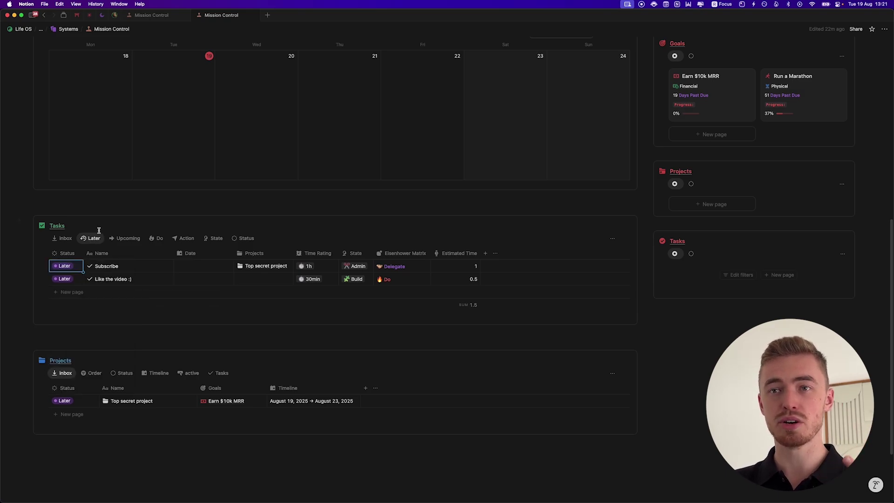
pyautogui.click(63, 266)
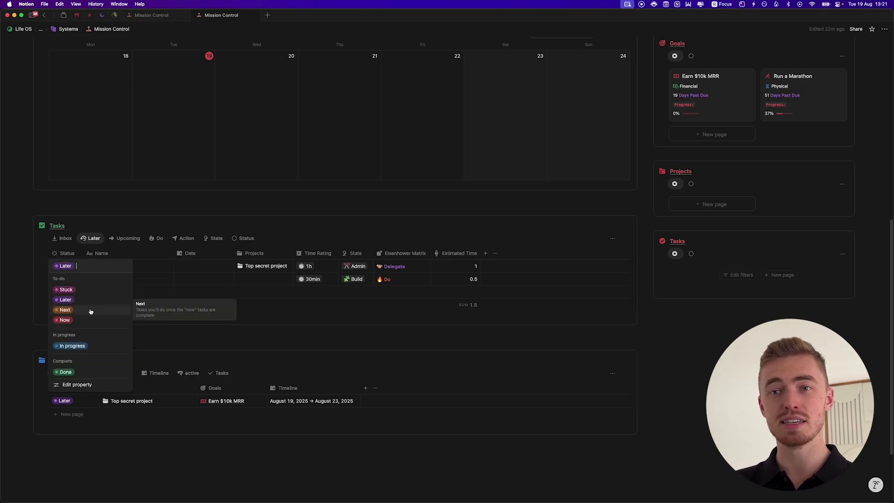
pyautogui.click(90, 312)
pyautogui.click(125, 238)
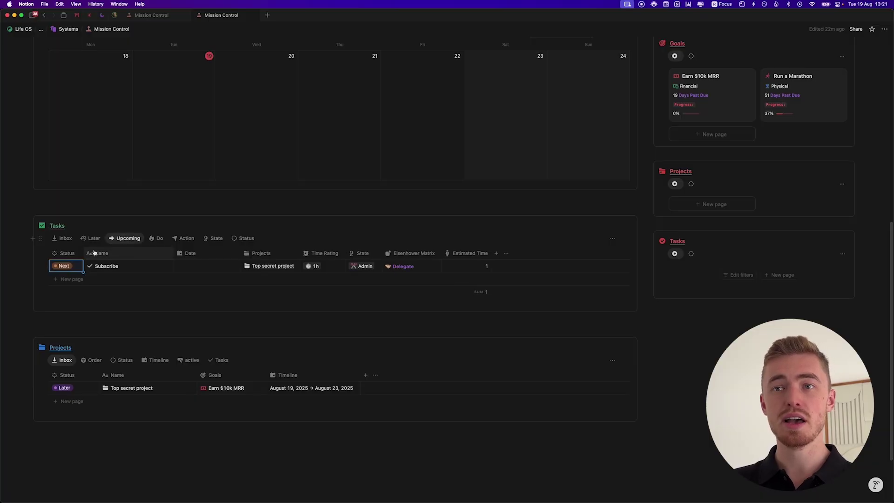
# Examine the Subscribe task's status options, the Active section, and the estimated time totals in the Later and Upcoming views.
pyautogui.click(62, 266)
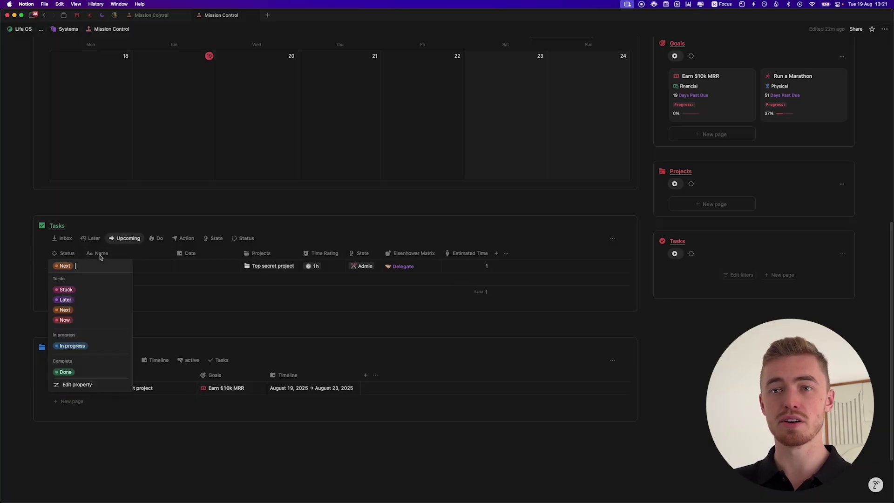
pyautogui.click(92, 347)
pyautogui.scroll(10, 232, 280)
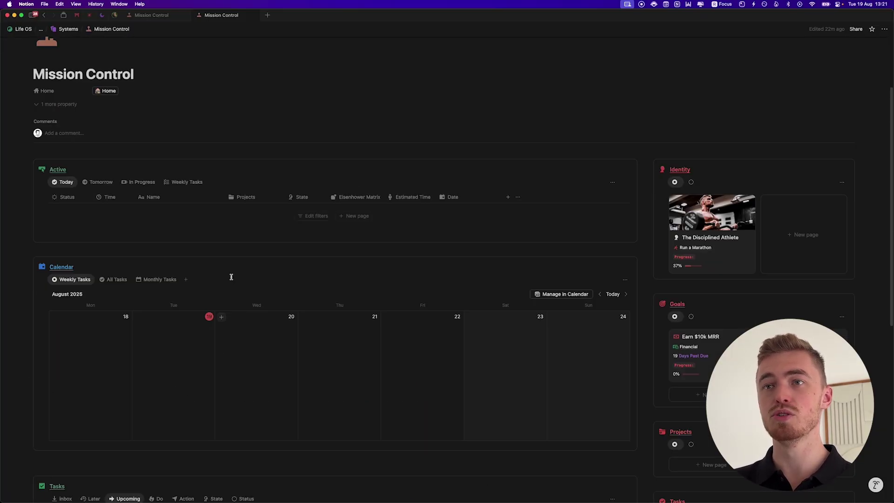
pyautogui.scroll(-6, 177, 354)
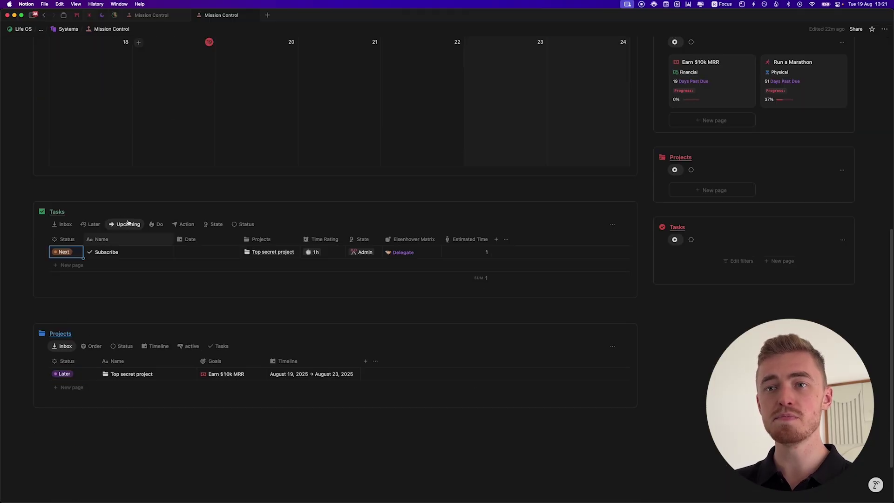
pyautogui.click(67, 252)
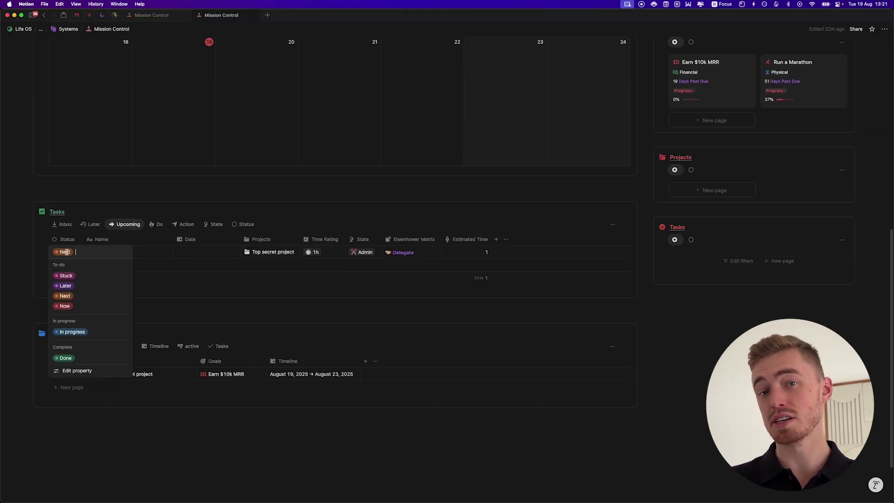
pyautogui.press('Escape')
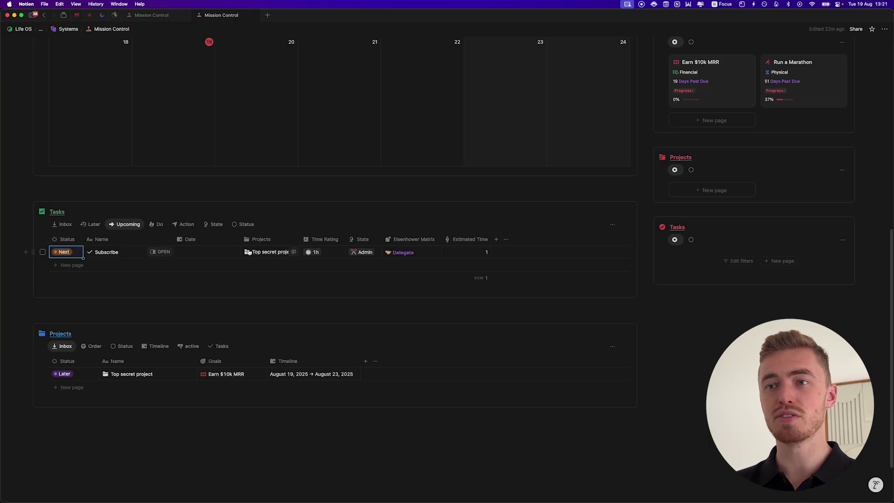
pyautogui.click(91, 224)
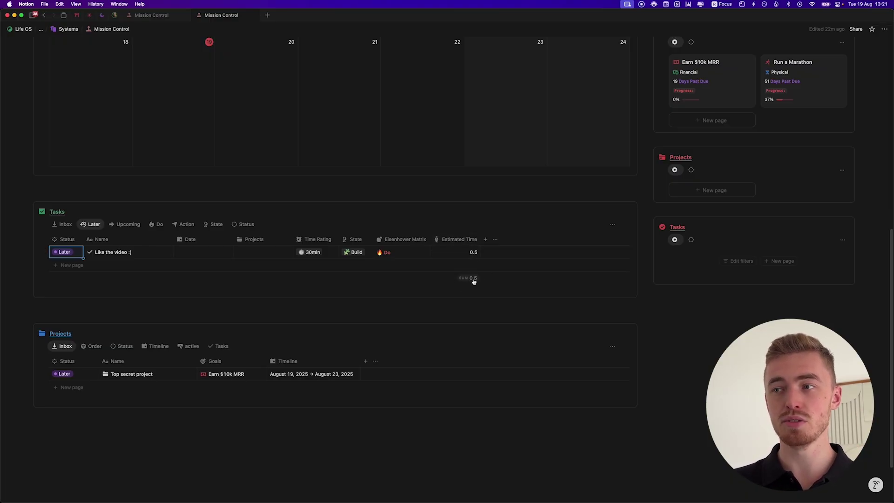
pyautogui.click(128, 225)
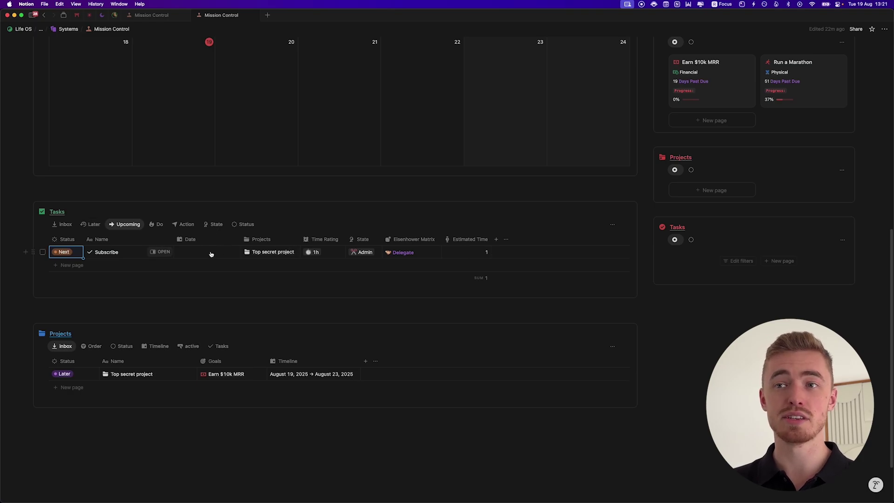
# Set the Subscribe task's status to In progress and show the In Progress view of the Active section.
pyautogui.click(74, 252)
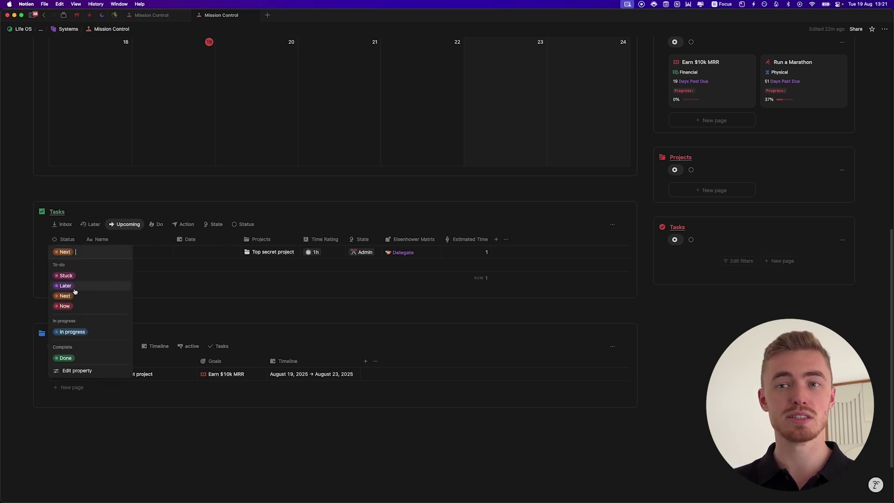
pyautogui.click(71, 332)
pyautogui.click(94, 224)
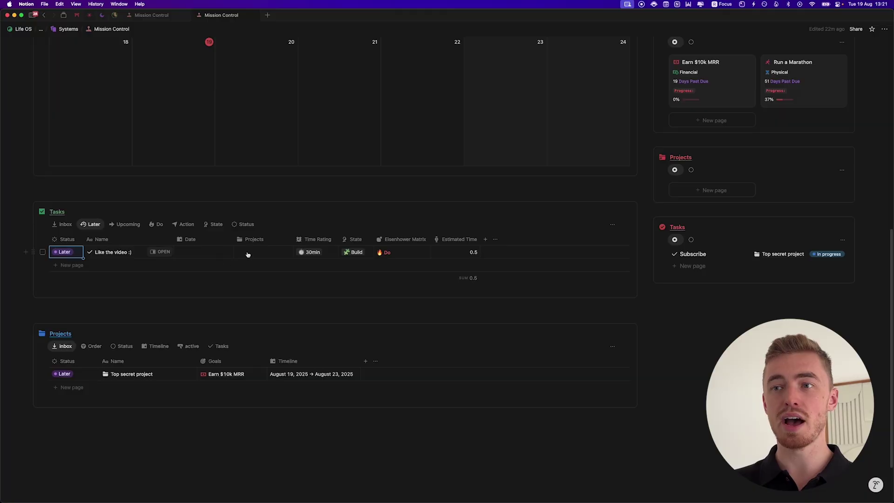
pyautogui.click(219, 252)
pyautogui.press('Escape')
pyautogui.scroll(6, 321, 246)
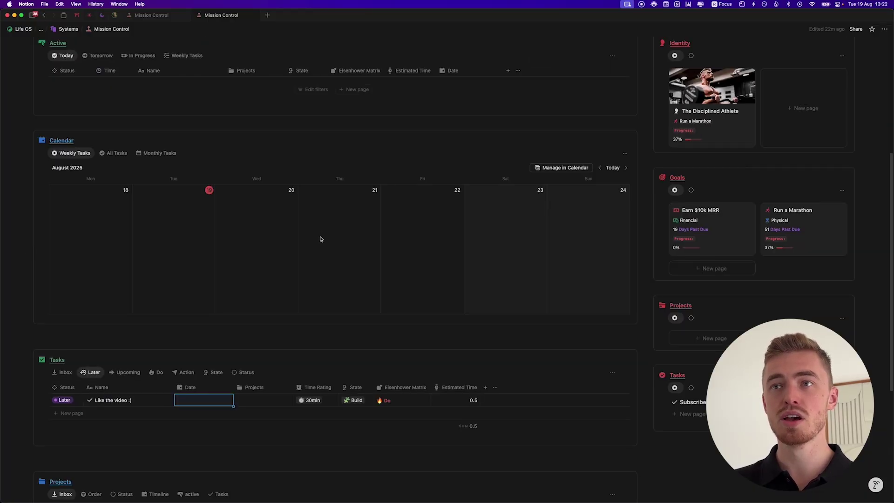
pyautogui.click(150, 168)
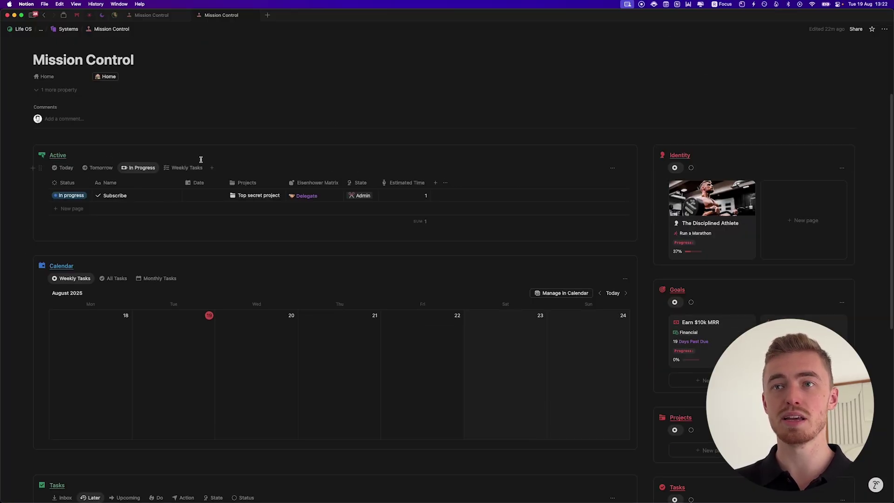
# Review the tasks in the Upcoming, Do and Action views, collapsing the Do group in the Action view.
pyautogui.scroll(-6, 201, 160)
pyautogui.click(125, 236)
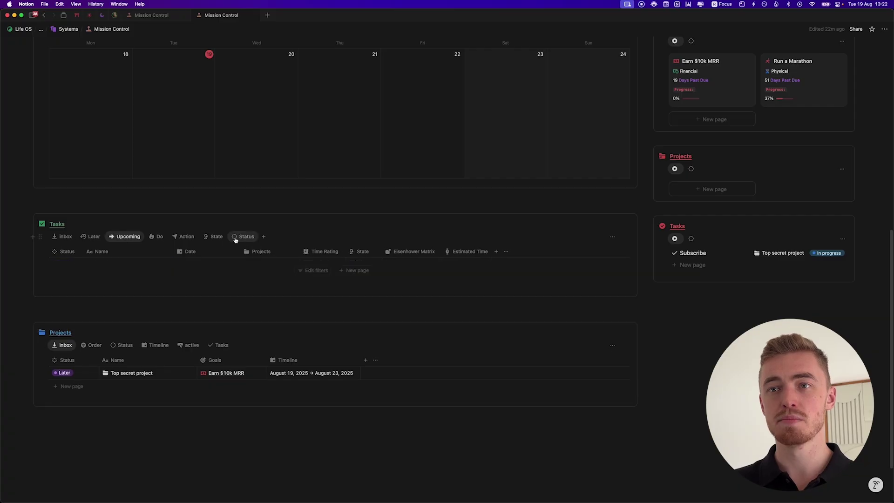
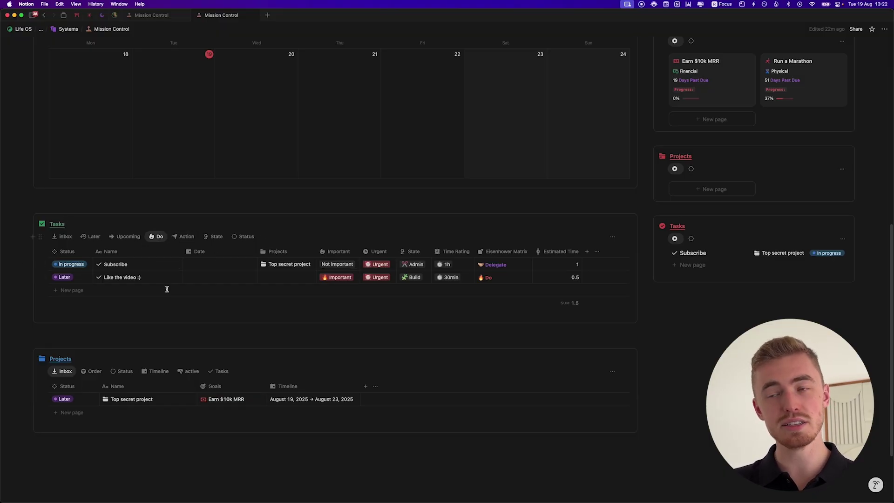
pyautogui.click(186, 236)
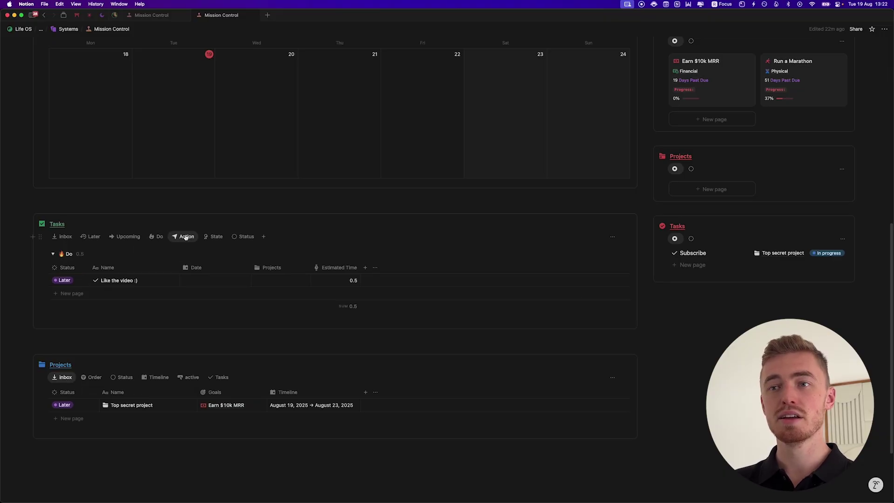
pyautogui.click(53, 256)
pyautogui.scroll(5, 140, 251)
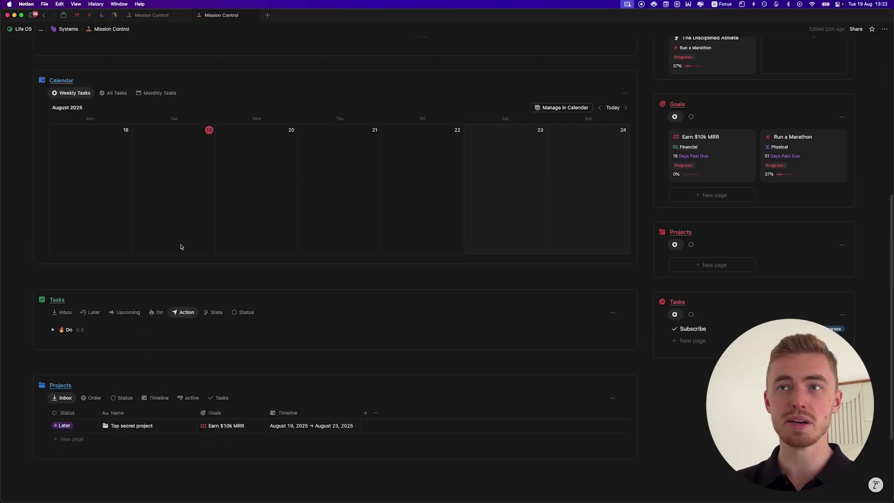
# Set the Subscribe task's status to Now in the Active section and collapse the Delegate group in the Tasks Action view.
pyautogui.click(70, 137)
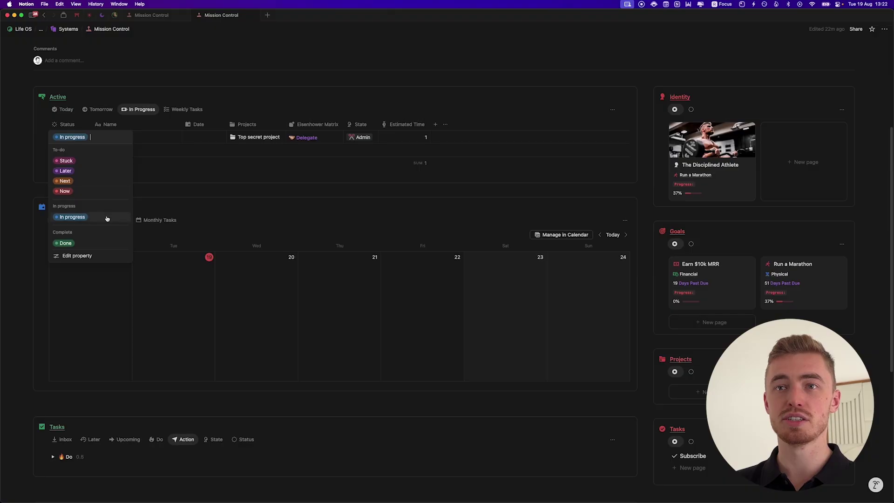
pyautogui.click(74, 194)
pyautogui.scroll(-3, 165, 277)
pyautogui.scroll(-3, 165, 277)
pyautogui.click(53, 262)
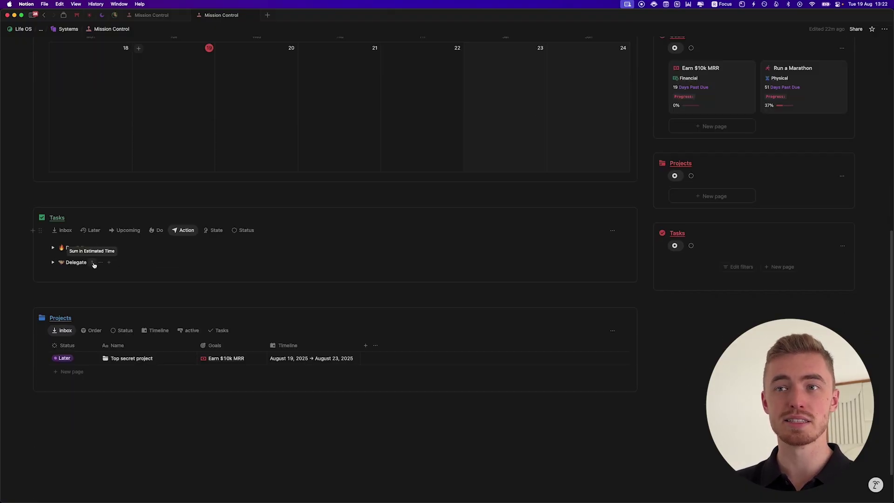
# Collapse the Admin and Build groups in the State view of Tasks.
pyautogui.click(210, 231)
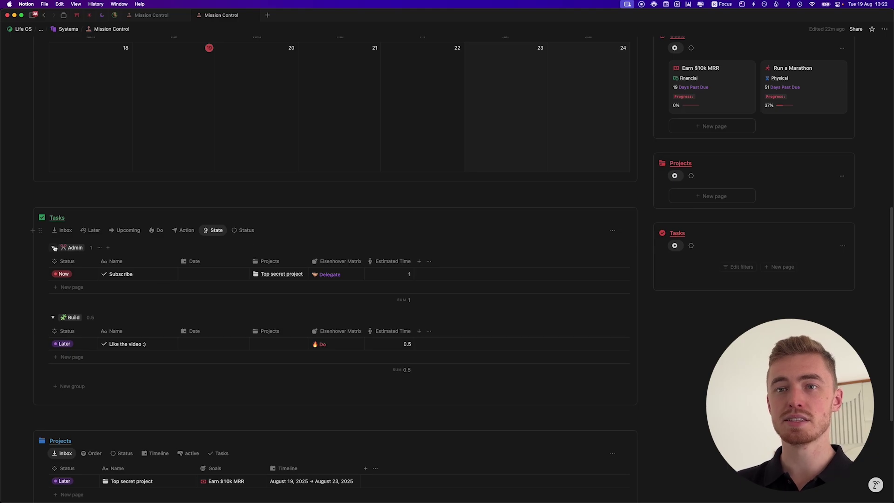
pyautogui.click(51, 248)
pyautogui.click(52, 263)
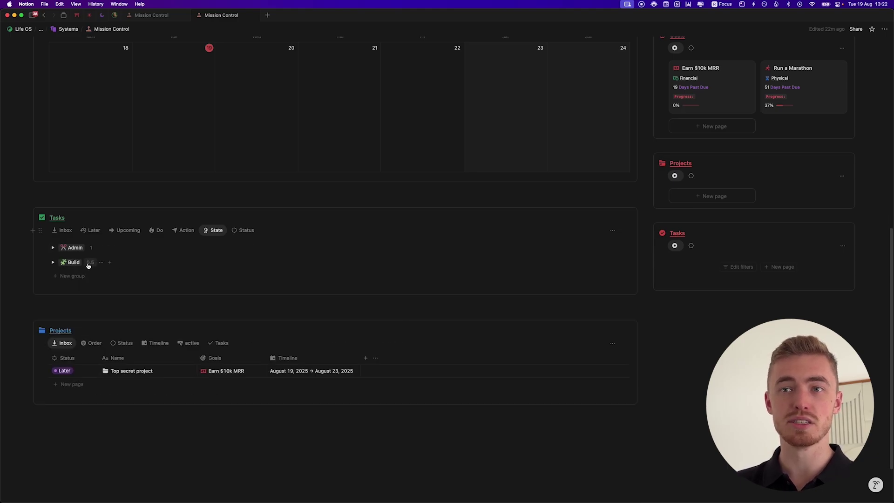
# Expand the Admin and Build groups one after the other to examine their tasks and estimated times, collapsing each again.
pyautogui.click(53, 248)
pyautogui.click(52, 248)
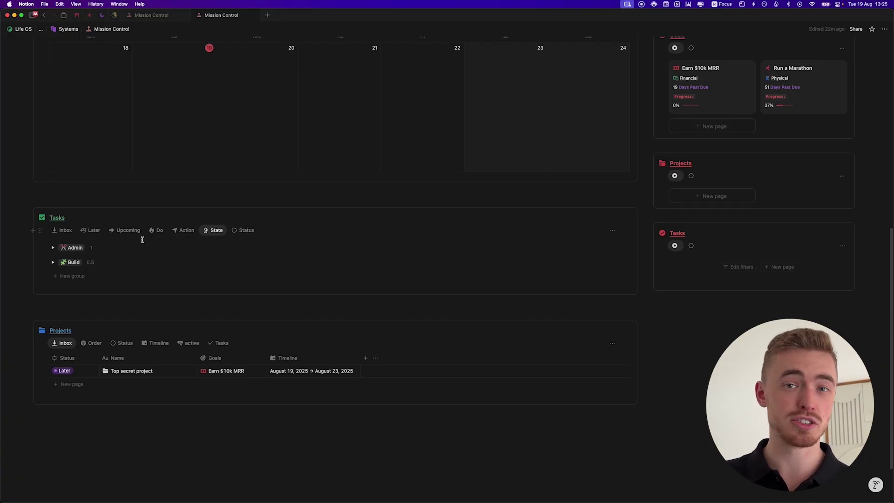
pyautogui.click(52, 248)
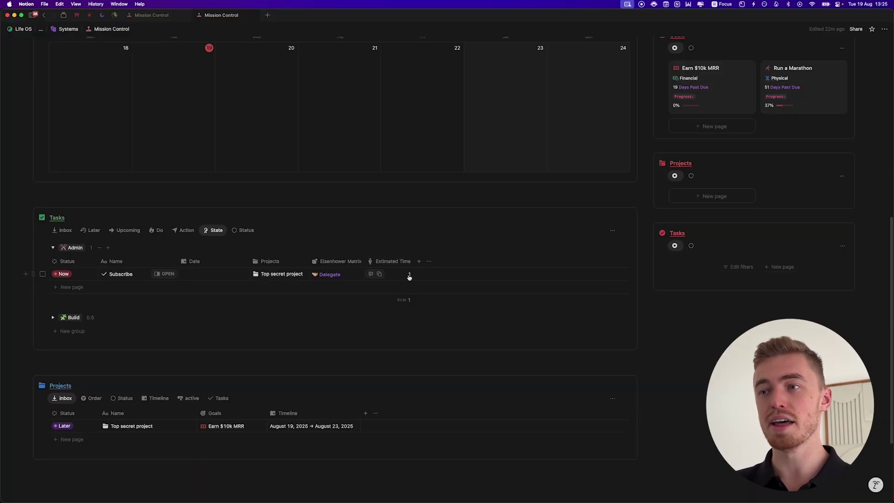
pyautogui.click(53, 248)
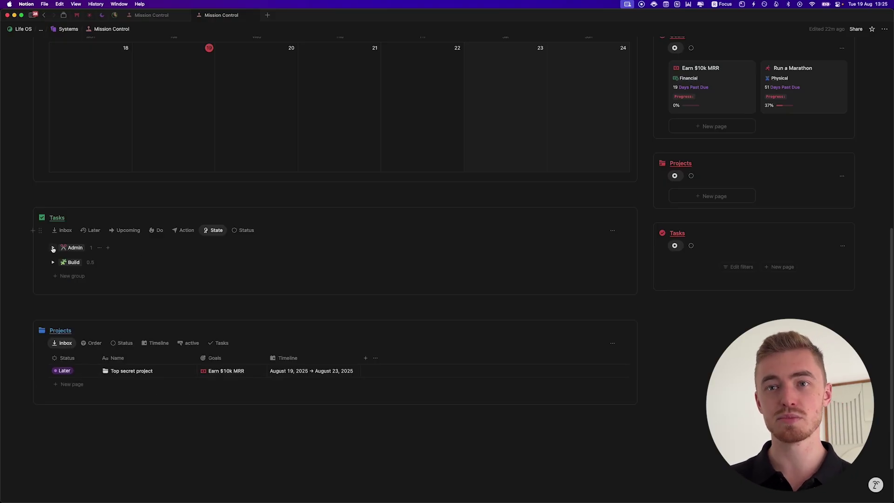
pyautogui.click(53, 262)
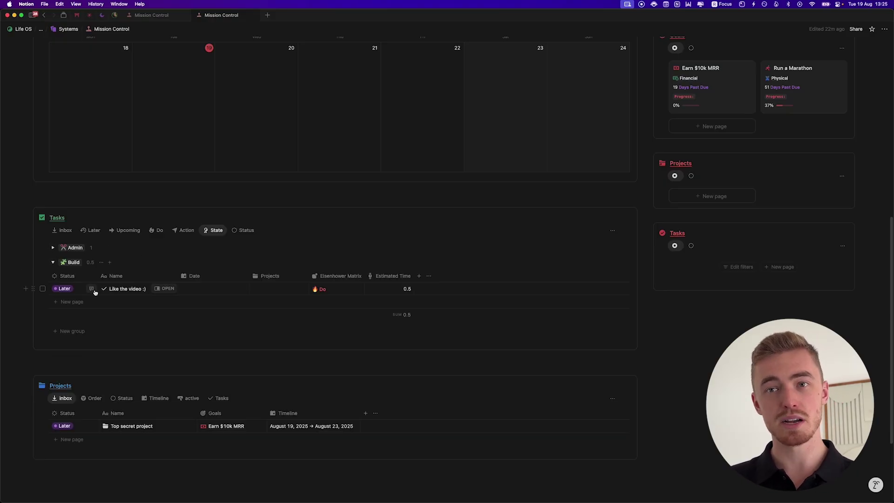
pyautogui.click(52, 262)
# Examine the Delegate and Do groups in the Action view and compare them with the ungrouped tasks in the Do view.
pyautogui.click(186, 230)
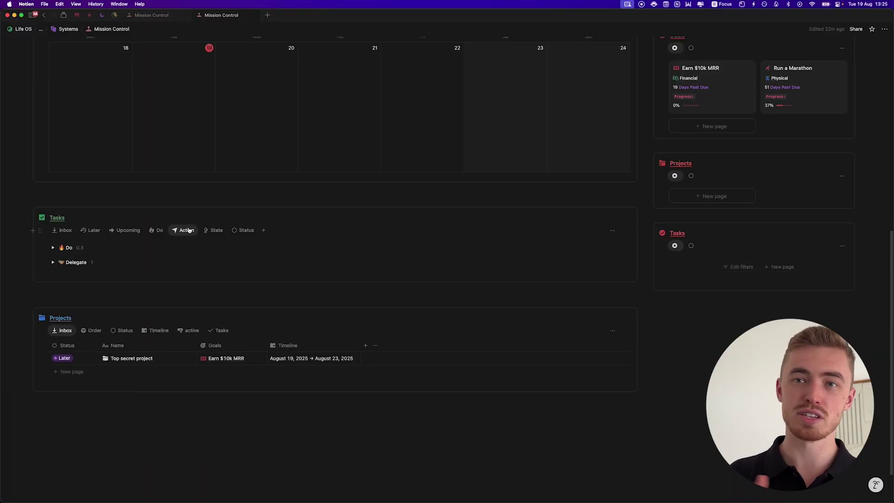
pyautogui.click(53, 262)
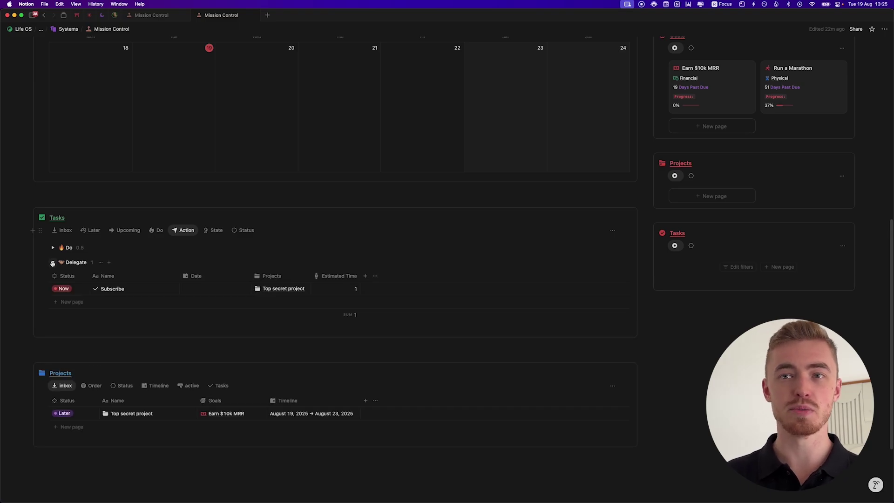
pyautogui.click(53, 262)
pyautogui.click(52, 248)
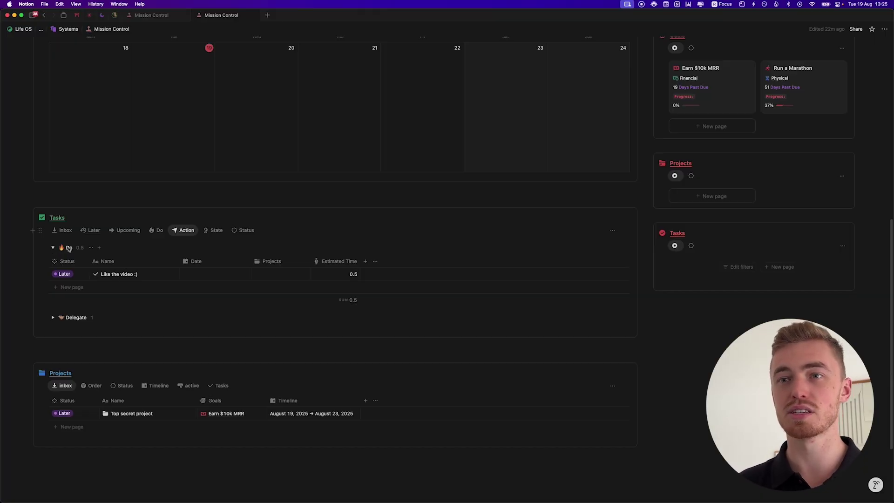
pyautogui.click(157, 230)
pyautogui.click(125, 230)
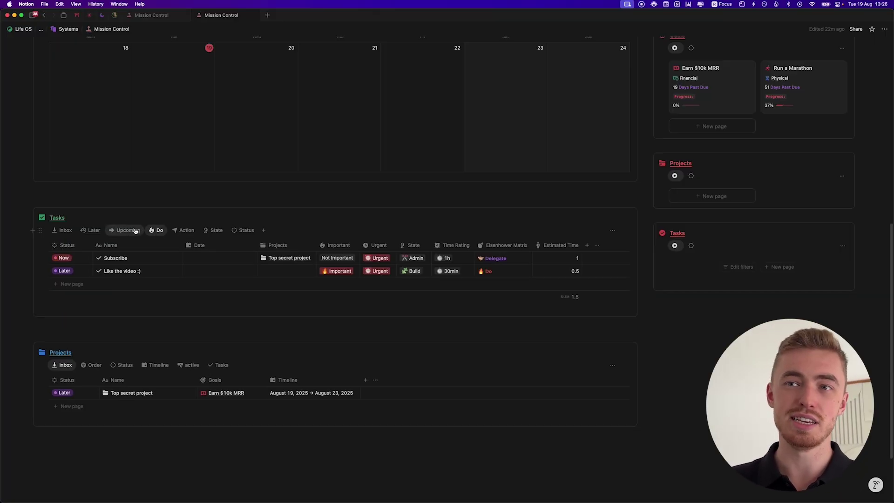
pyautogui.click(161, 230)
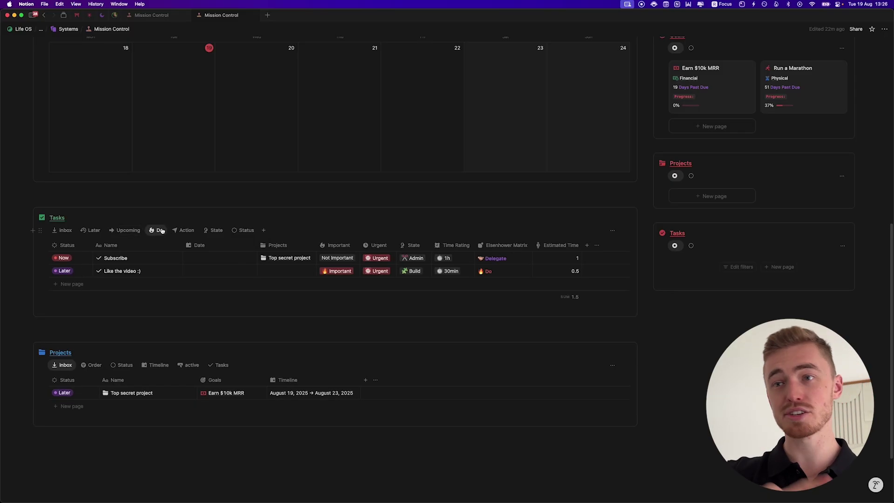
pyautogui.click(184, 230)
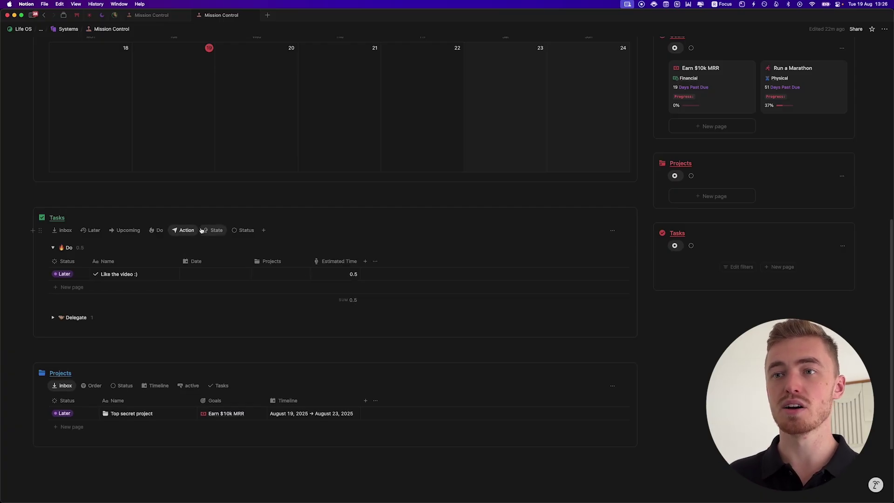
# Review the tasks by state, opening and closing the Admin group, and by status on the Tasks board.
pyautogui.click(226, 232)
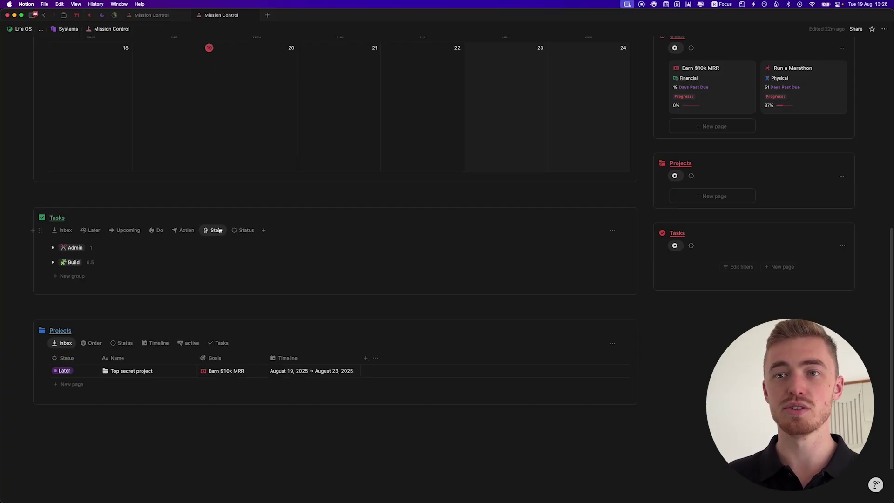
pyautogui.click(54, 248)
pyautogui.click(54, 248)
pyautogui.click(244, 230)
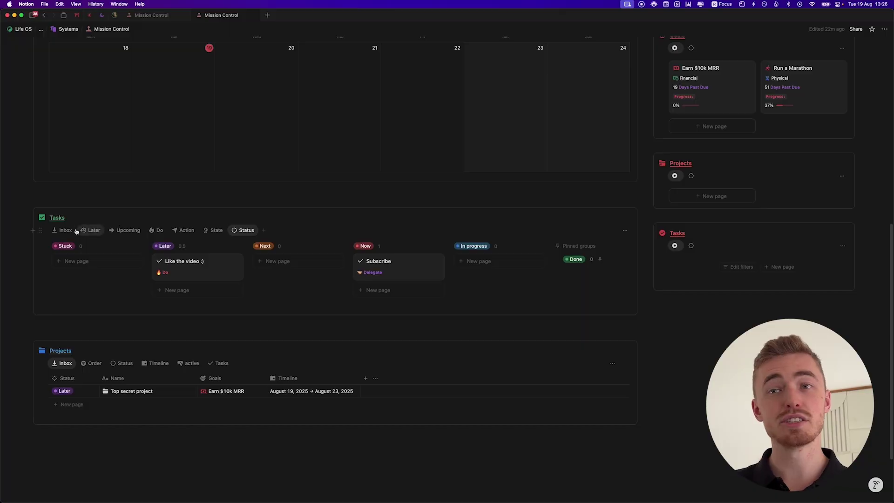
# Examine the Inbox, Later, Upcoming, Do and Action views of Tasks, including the status options, and collapse the Do group.
pyautogui.click(66, 231)
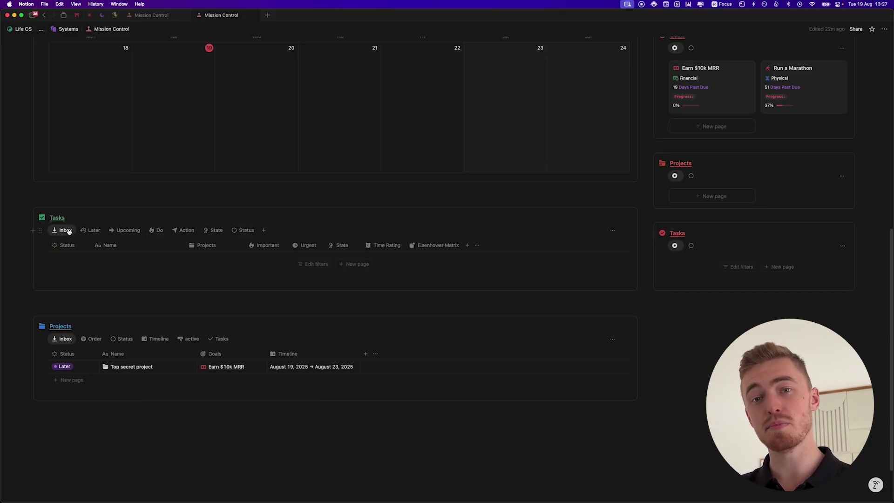
pyautogui.click(91, 231)
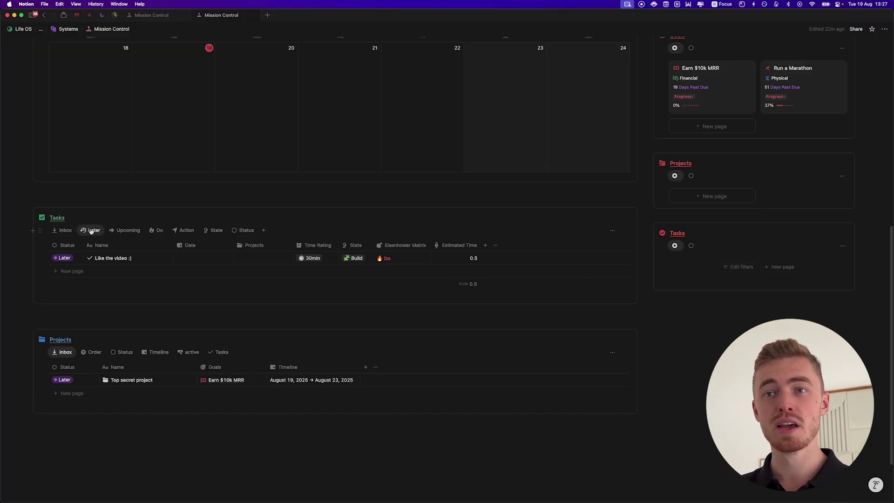
pyautogui.click(64, 259)
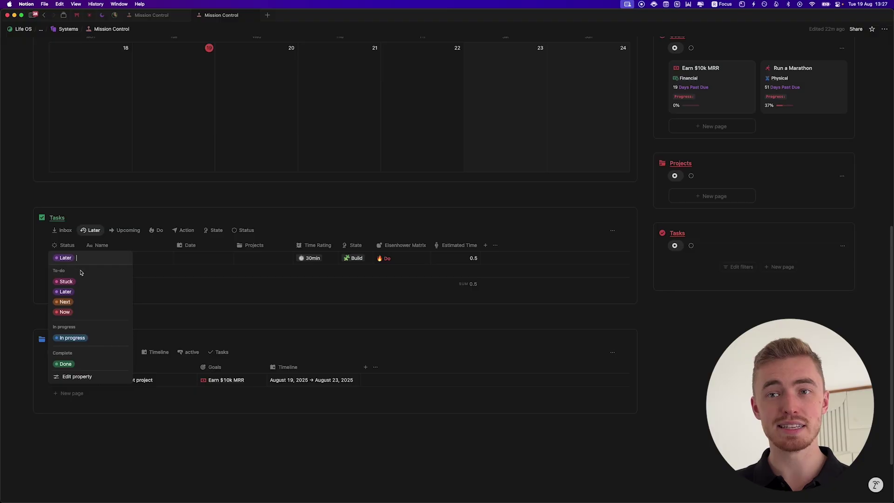
pyautogui.click(90, 302)
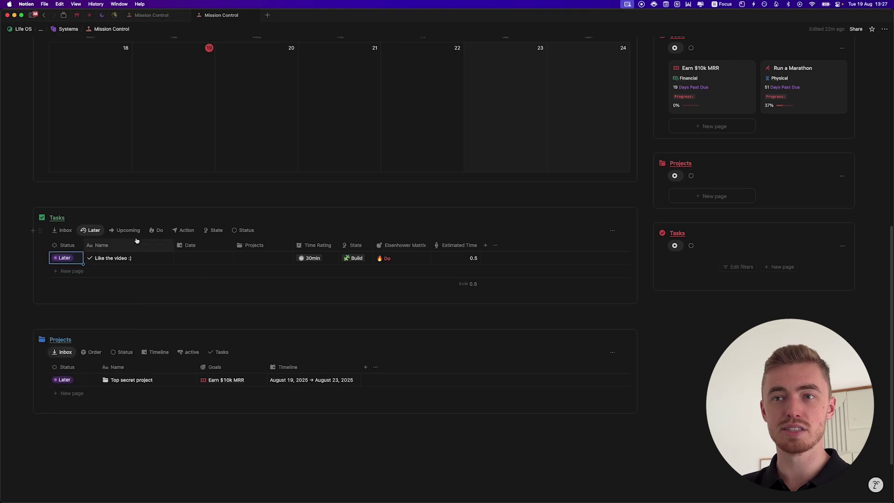
pyautogui.click(130, 232)
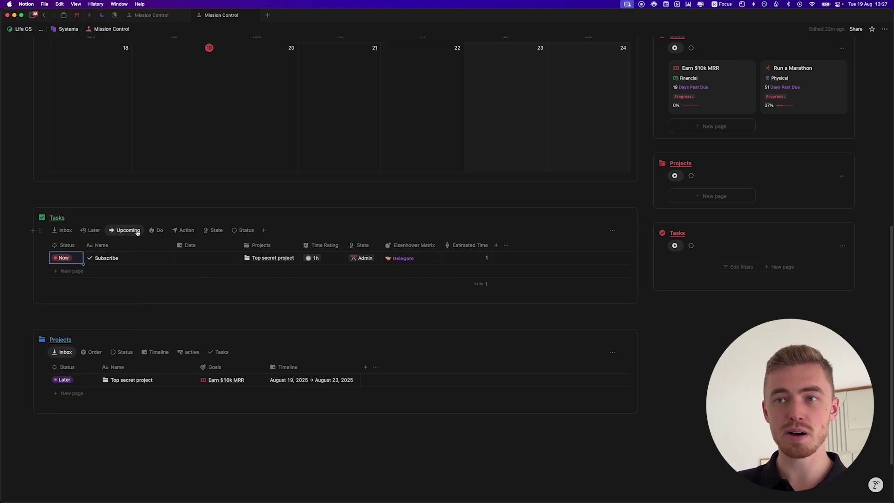
pyautogui.click(152, 231)
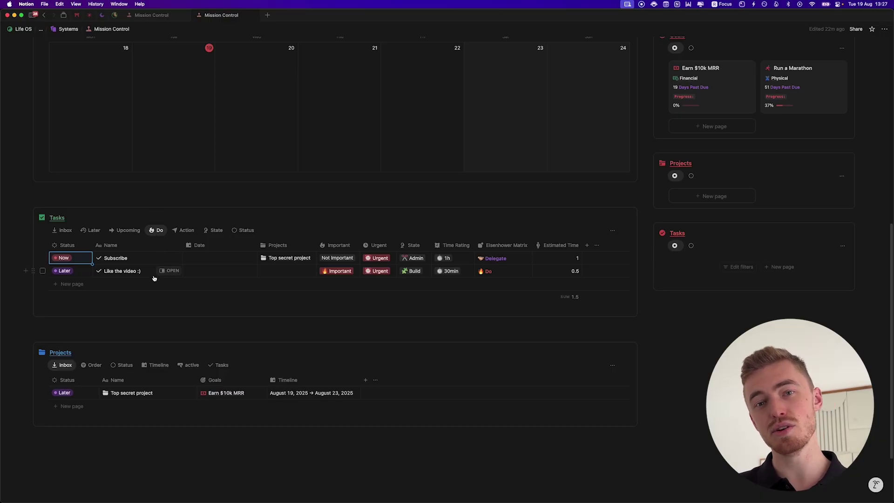
pyautogui.click(186, 231)
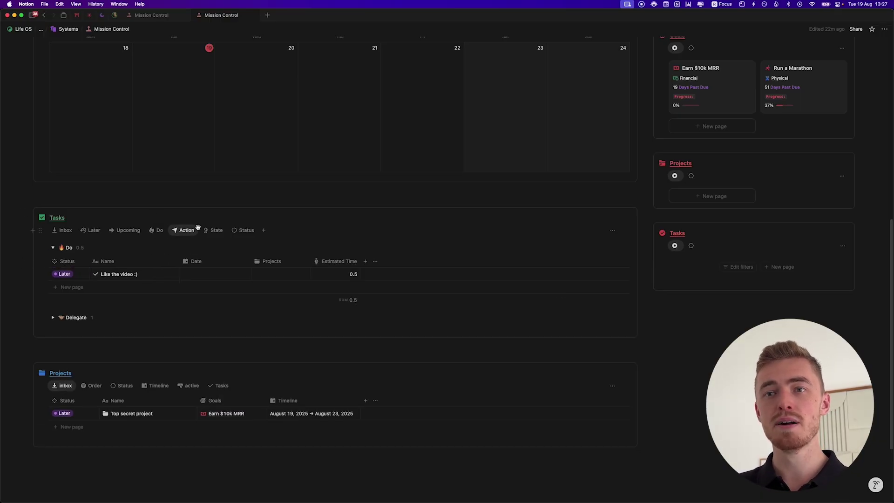
pyautogui.click(53, 248)
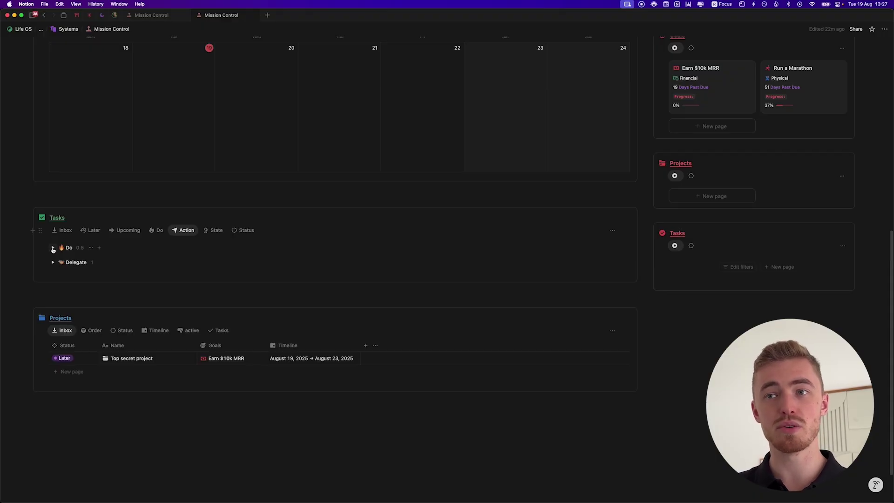
# Move the Subscribe task to In progress on the Status board of Tasks.
pyautogui.click(215, 230)
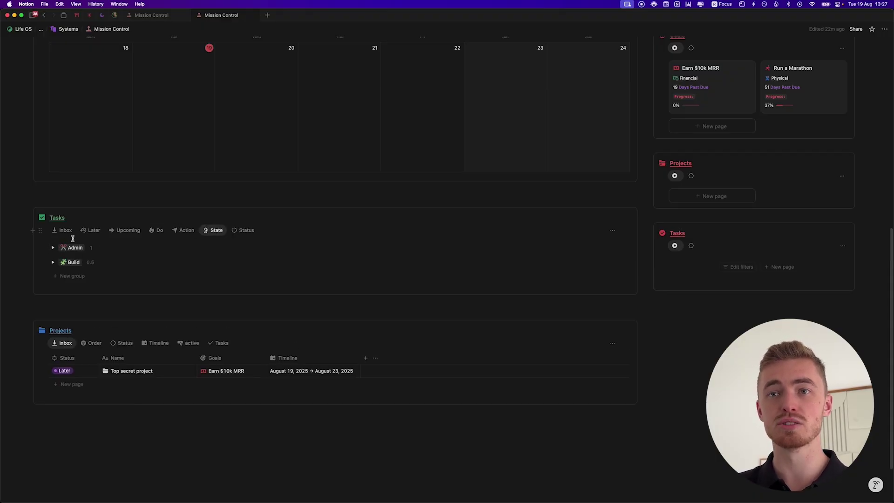
pyautogui.click(246, 231)
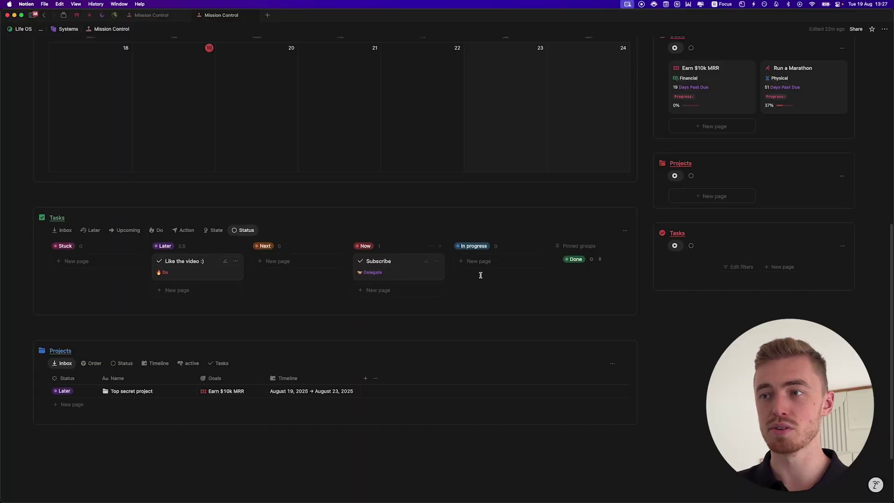
pyautogui.moveTo(376, 263); pyautogui.dragTo(475, 266)
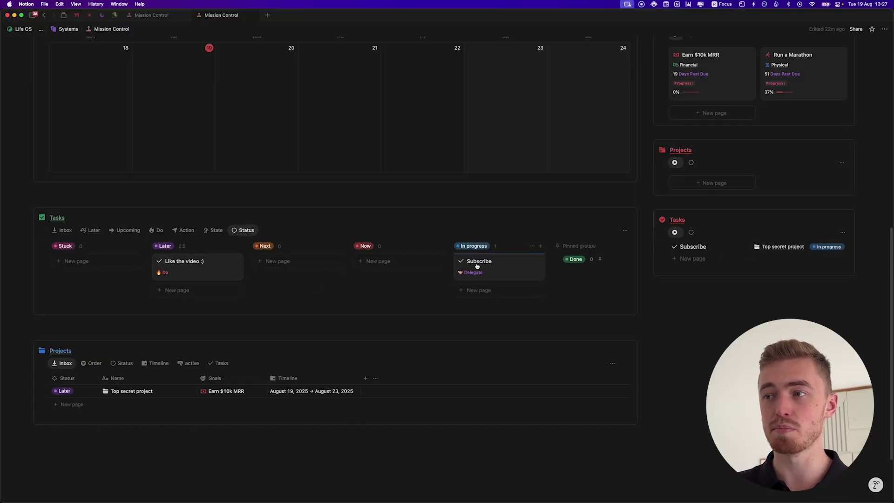
# Set the date of the "Like the video :)" task to August 21, 2025 and check it in the weekly calendar.
pyautogui.click(91, 230)
pyautogui.click(195, 258)
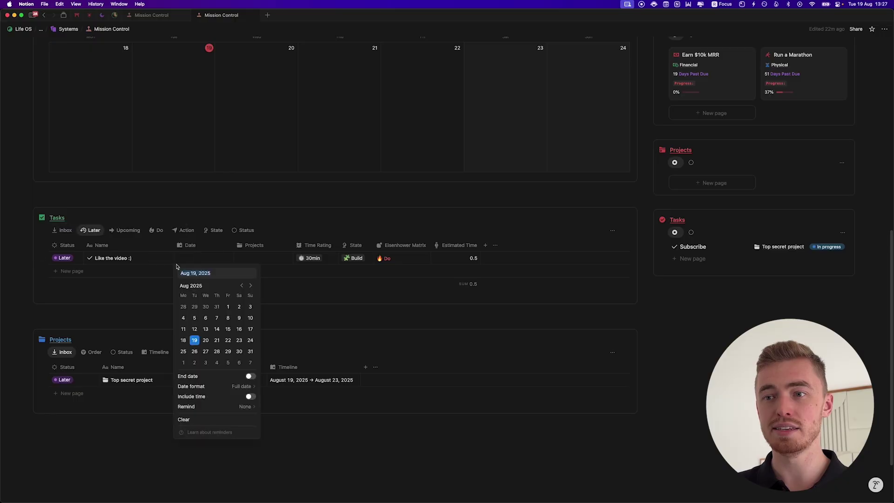
pyautogui.click(217, 340)
pyautogui.click(134, 217)
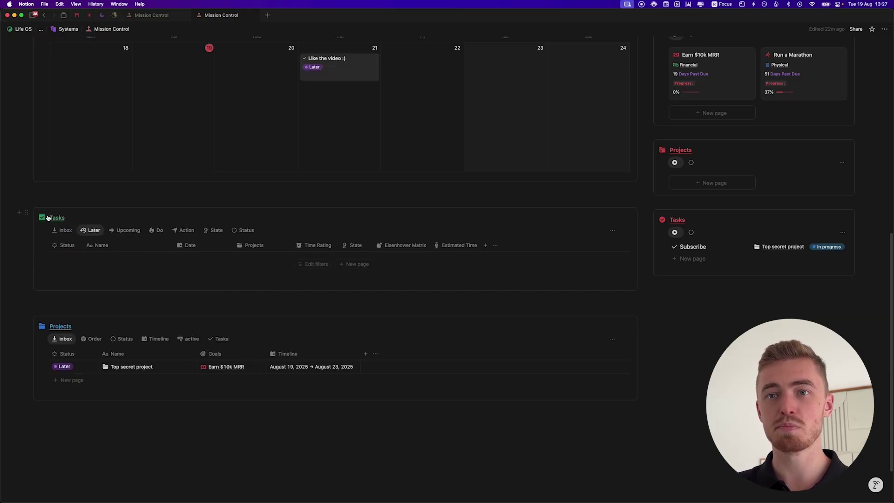
pyautogui.scroll(5, 166, 256)
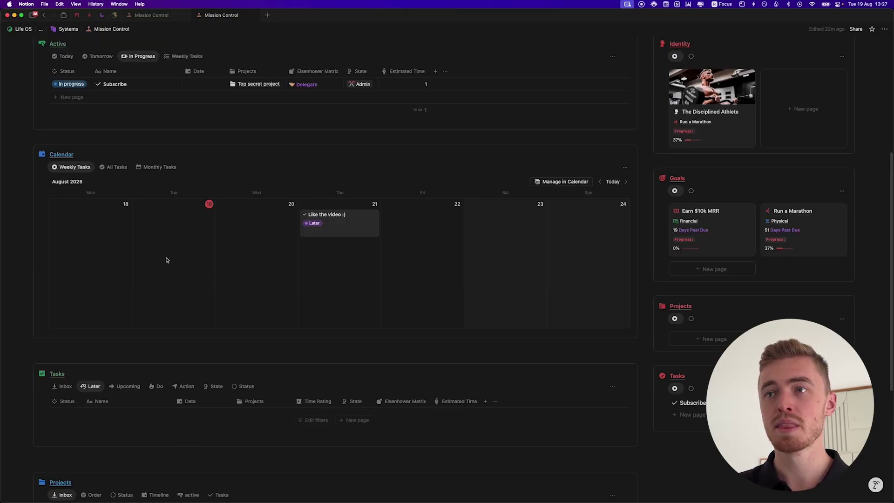
pyautogui.scroll(1, 165, 259)
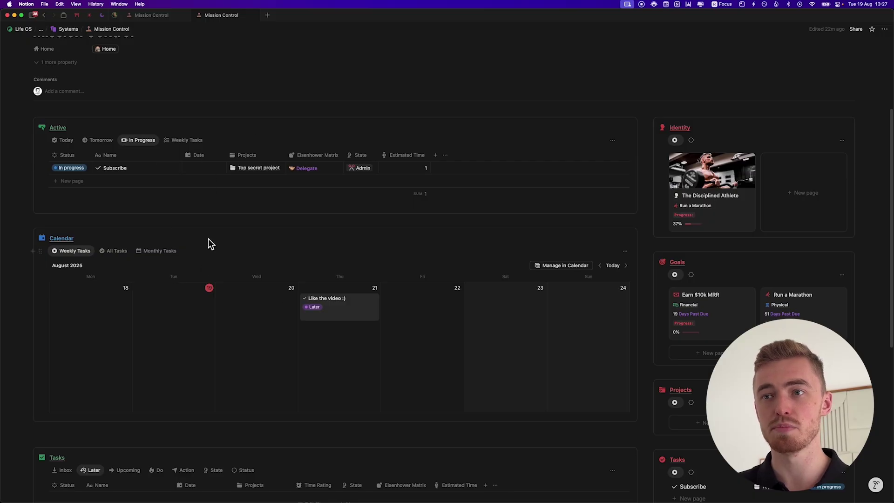
# Show the Projects section as a timeline to examine the scheduled project.
pyautogui.scroll(-6, 278, 309)
pyautogui.scroll(-1, 86, 303)
pyautogui.click(92, 264)
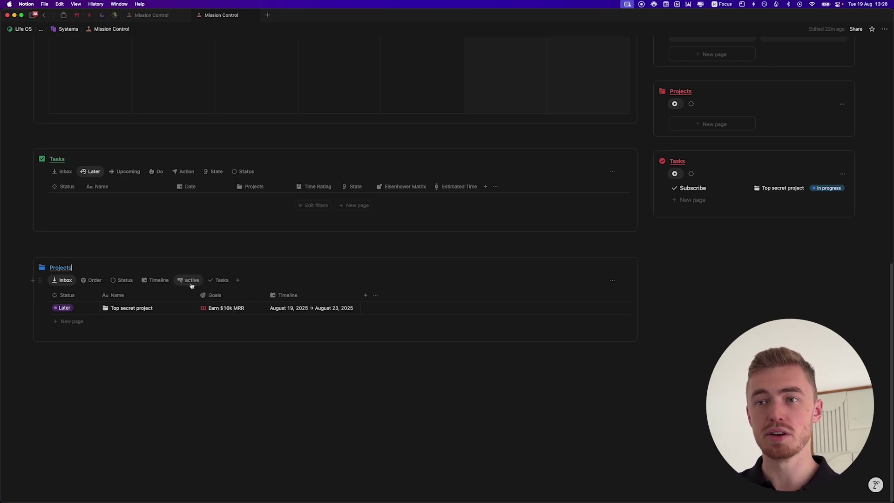
pyautogui.click(158, 281)
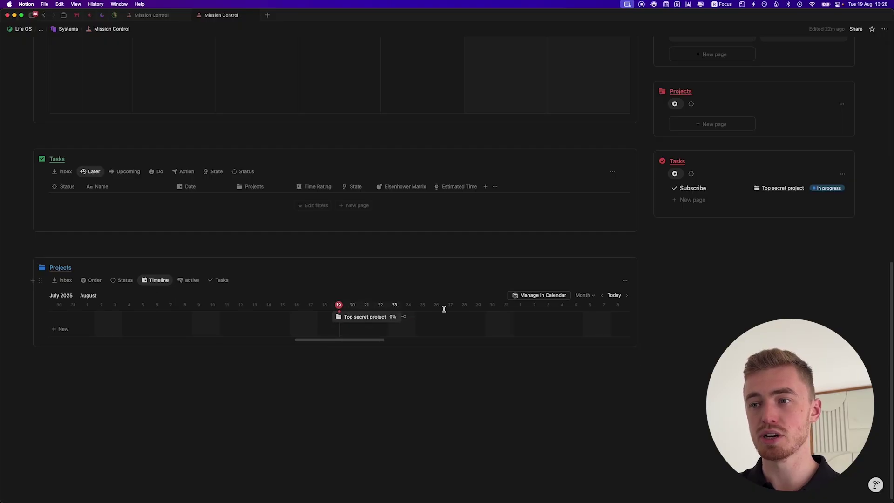
# Add an untitled project in the Order view of Projects with the status Now.
pyautogui.click(92, 280)
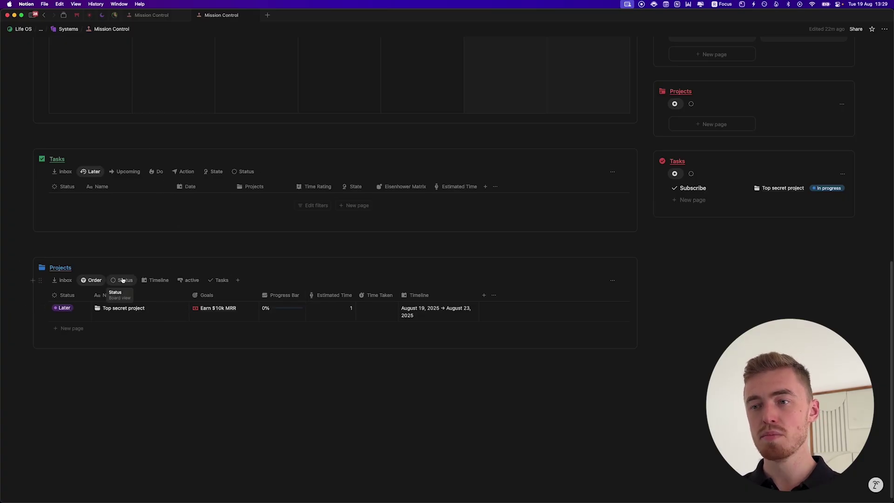
pyautogui.click(69, 327)
pyautogui.click(65, 329)
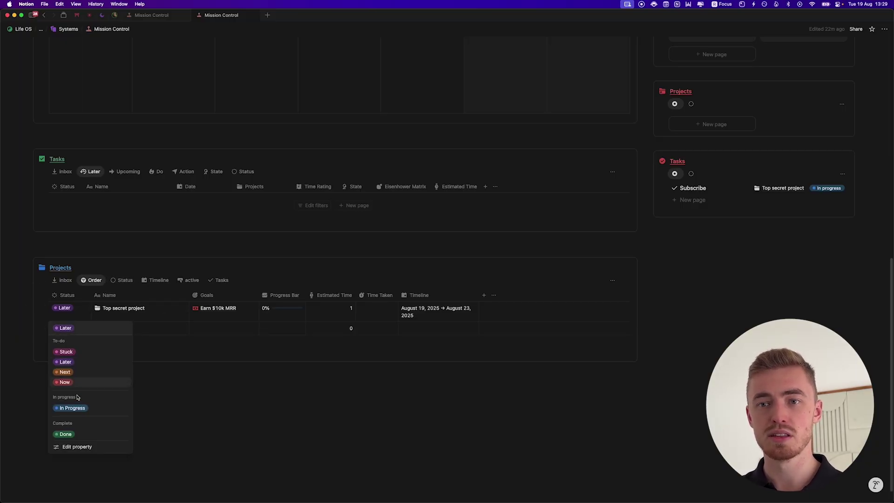
pyautogui.click(77, 382)
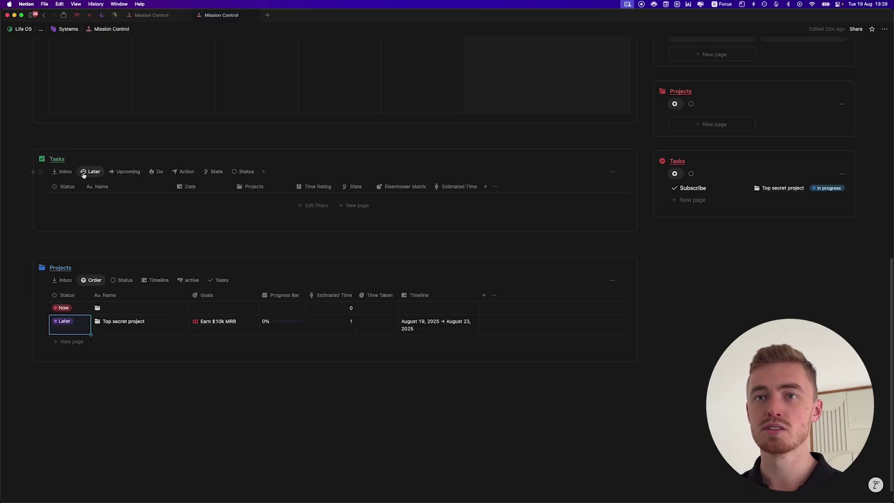
# Add an untitled task in the Tasks Inbox and set its time rating to 3h.
pyautogui.click(62, 171)
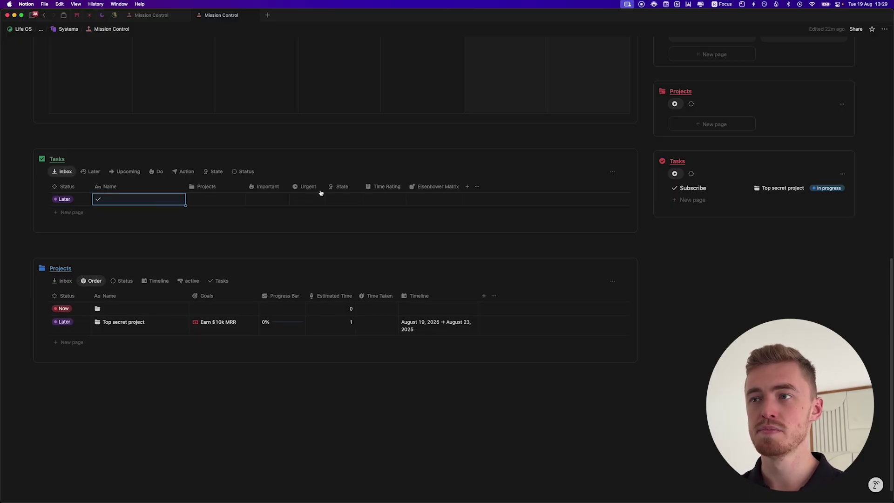
pyautogui.click(386, 200)
pyautogui.click(411, 271)
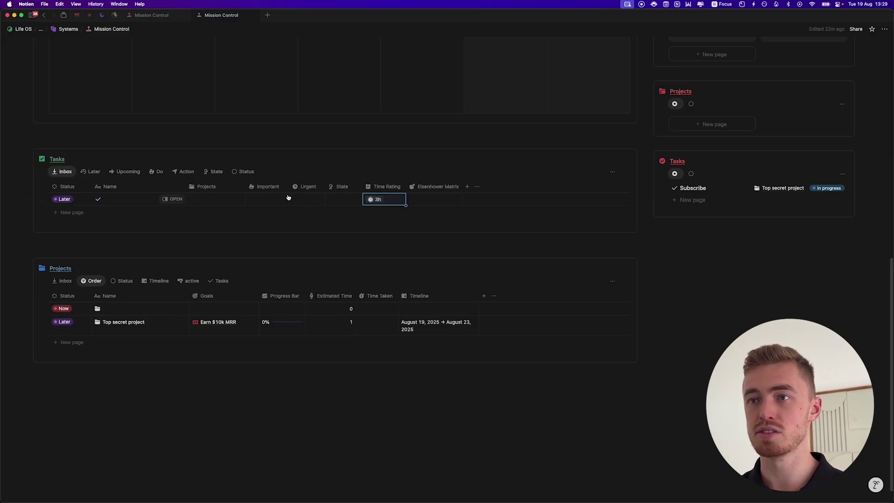
# Link the untitled task to the new untitled project and set the task's status to Done.
pyautogui.click(229, 198)
pyautogui.click(211, 236)
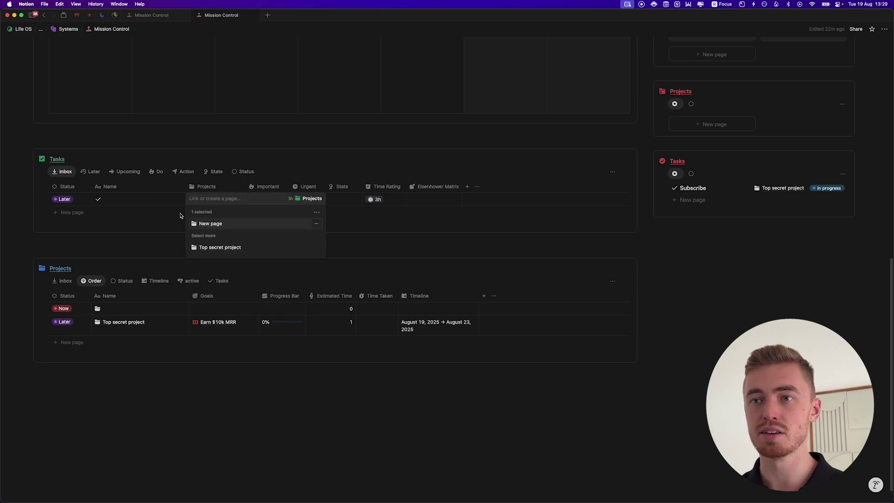
pyautogui.press('Escape')
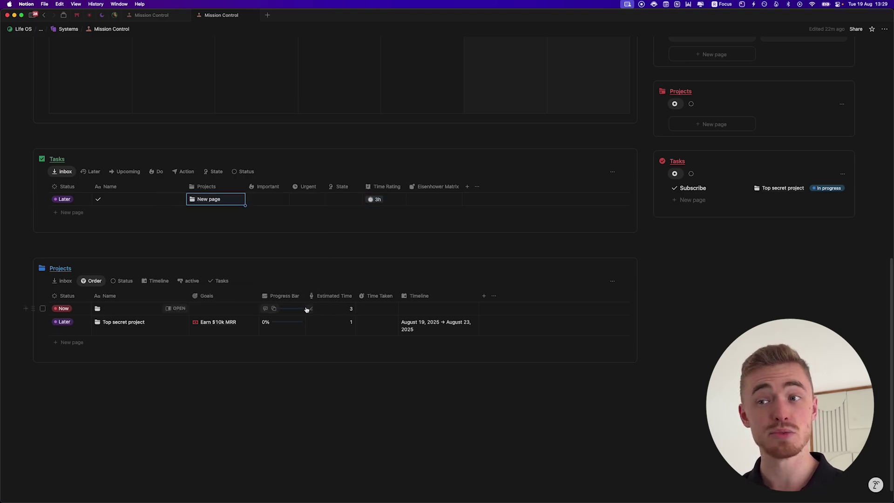
pyautogui.click(64, 199)
pyautogui.click(103, 305)
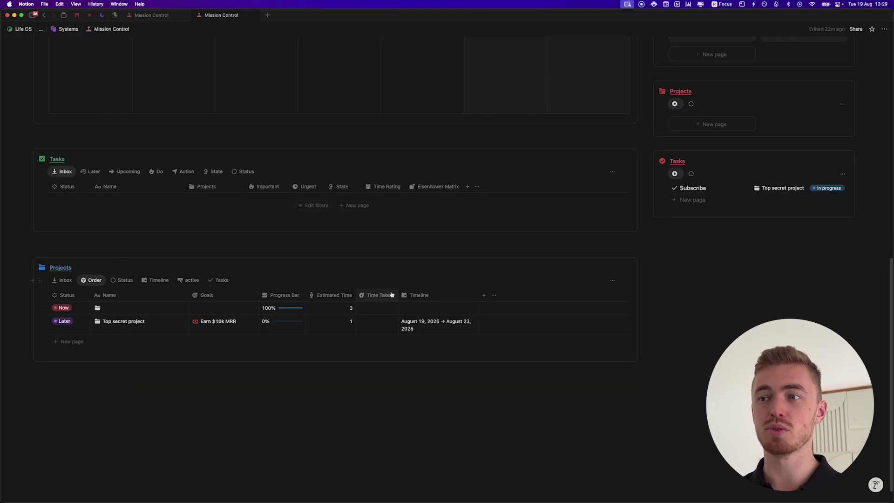
# Set the actual time of the "Like the video :)" calendar task to 1 and close its page.
pyautogui.scroll(5, 351, 237)
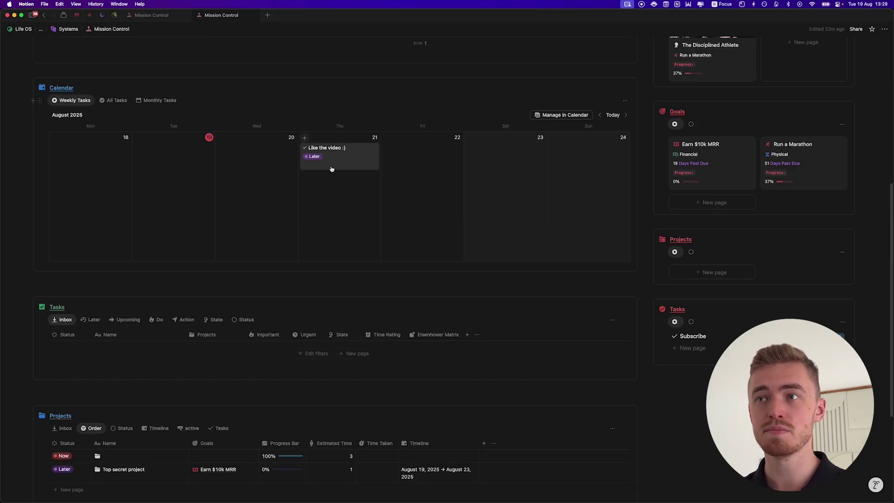
pyautogui.click(345, 159)
pyautogui.scroll(-3, 379, 233)
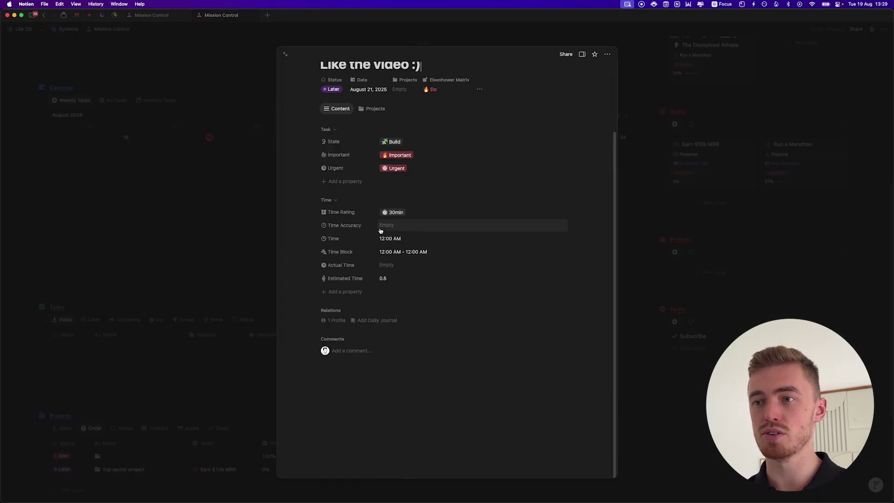
pyautogui.click(385, 266)
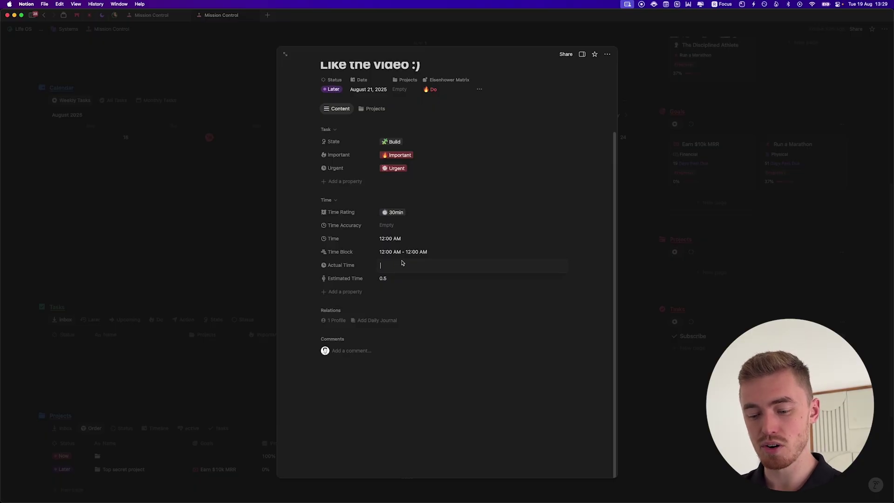
pyautogui.write('1')
pyautogui.press('Return')
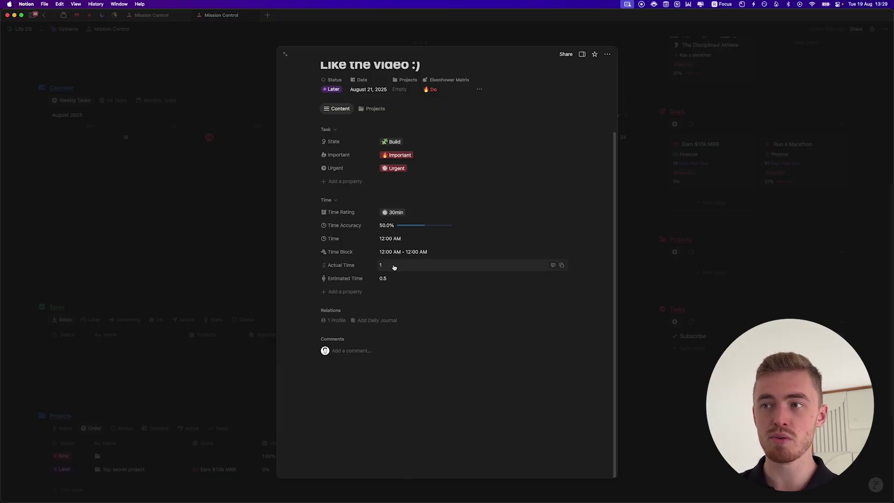
pyautogui.click(225, 224)
# Check the Time Taken column in Projects, and link the "Like the video :)" task to Top secret project.
pyautogui.scroll(-5, 245, 249)
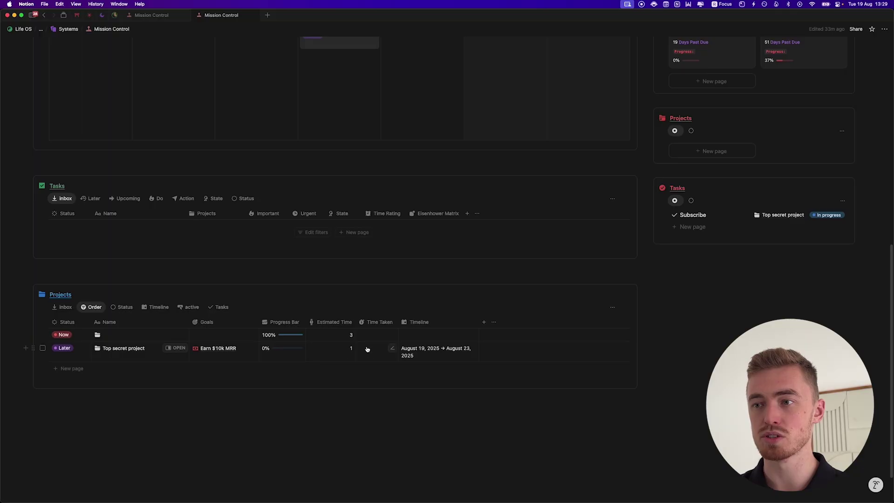
pyautogui.scroll(3, 331, 359)
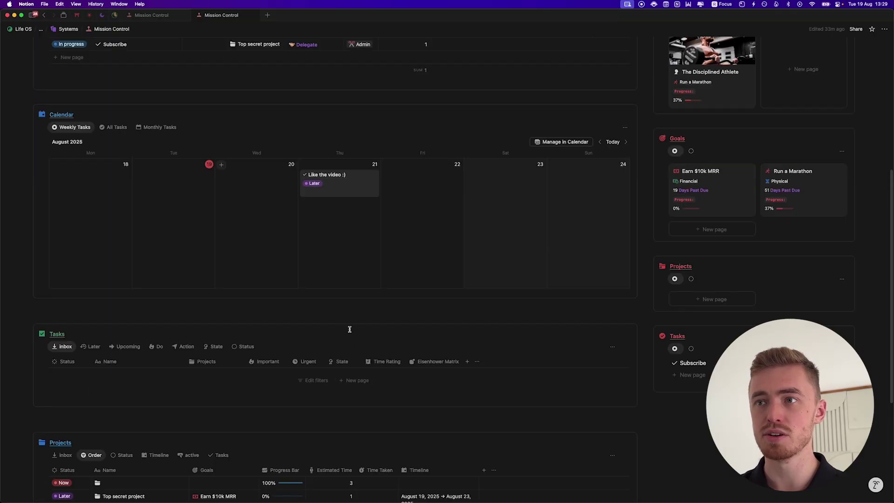
pyautogui.click(349, 192)
pyautogui.click(407, 172)
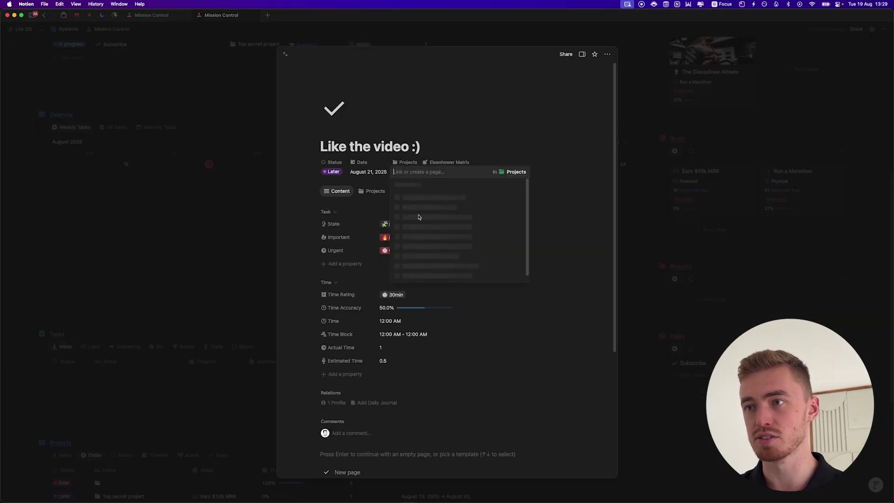
pyautogui.click(426, 197)
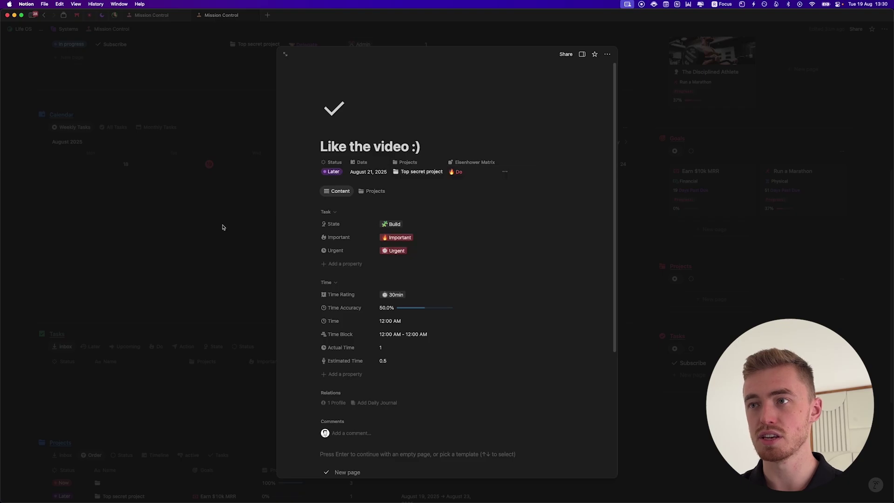
# Close the task page and review the projects in the Status, Timeline and active views of Projects.
pyautogui.click(222, 226)
pyautogui.scroll(-3, 303, 272)
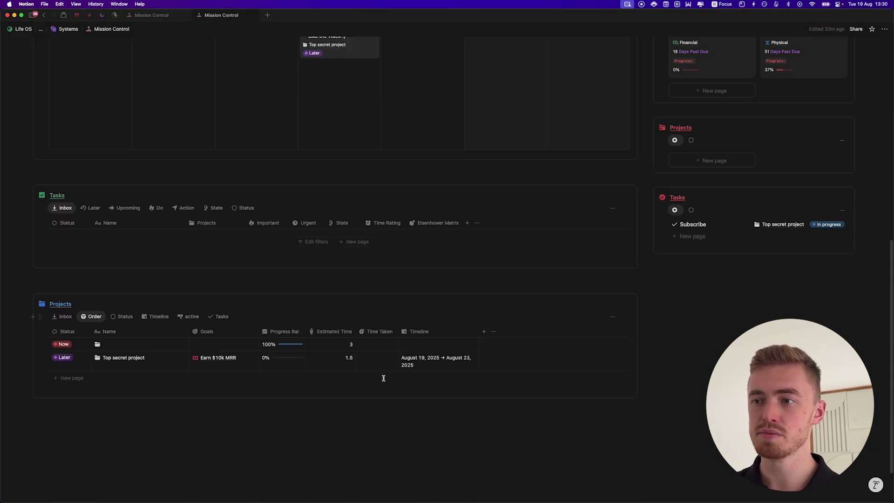
pyautogui.scroll(-1, 345, 370)
pyautogui.click(127, 301)
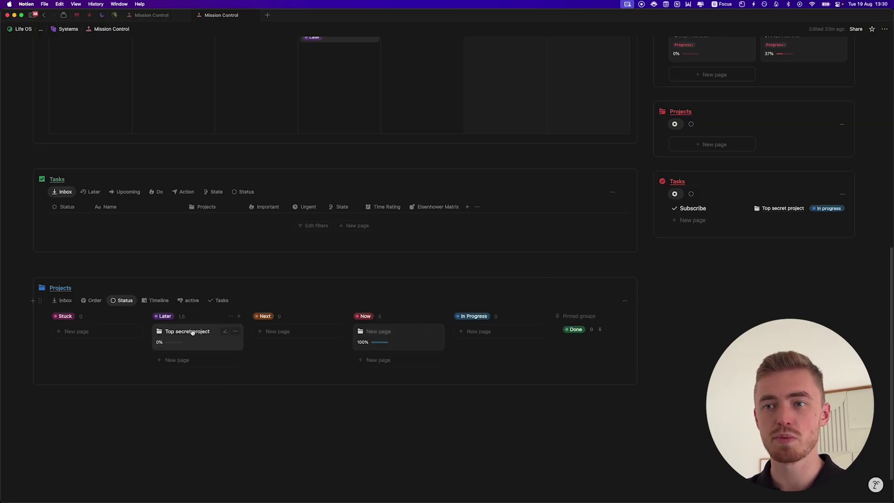
pyautogui.click(155, 301)
pyautogui.click(195, 302)
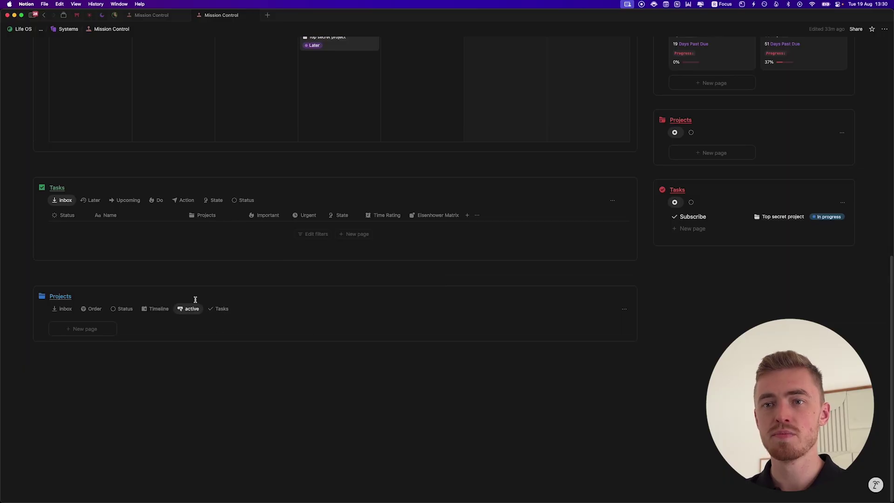
pyautogui.click(91, 309)
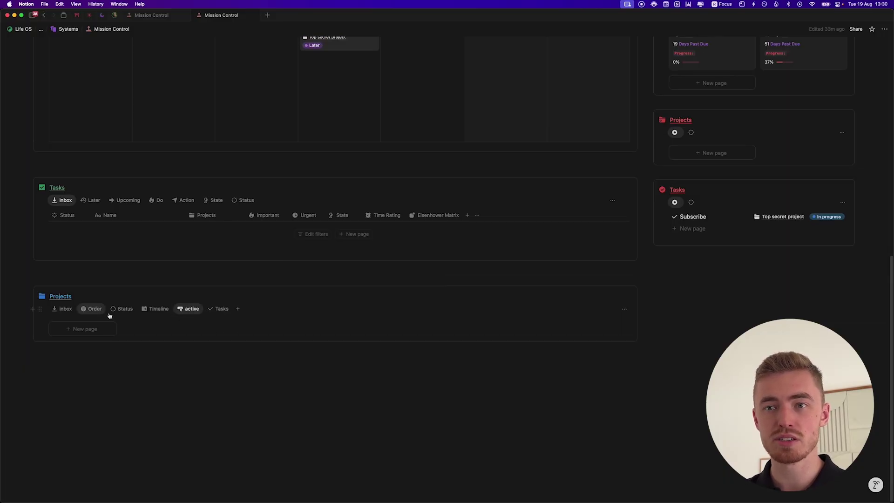
# Move the untitled project from Now to In Progress on the Status board and show the active projects.
pyautogui.click(123, 309)
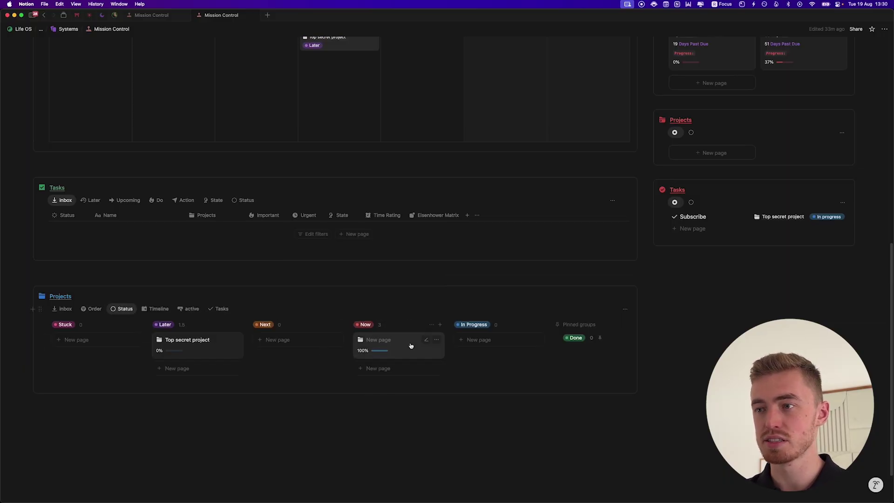
pyautogui.moveTo(411, 343); pyautogui.dragTo(499, 343)
pyautogui.click(189, 309)
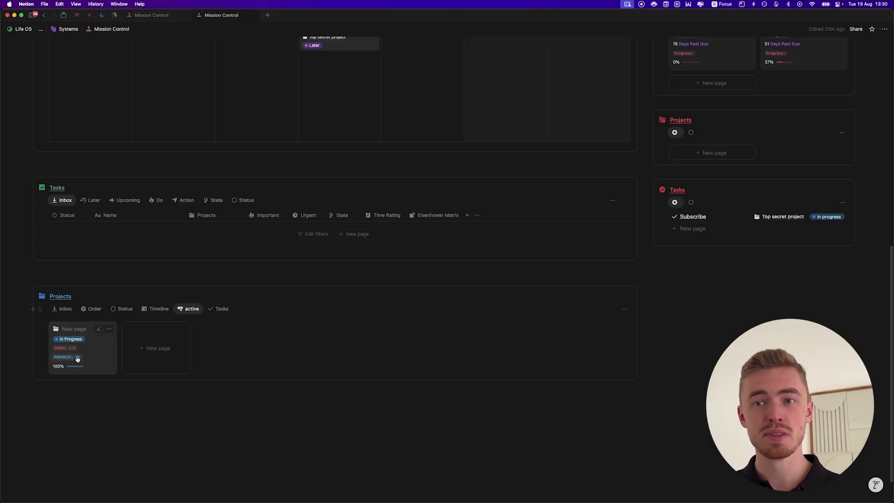
# Move Top secret project from Later to In Progress on the Status board and check its card in the active view.
pyautogui.click(122, 309)
pyautogui.moveTo(202, 348); pyautogui.dragTo(471, 345)
pyautogui.click(178, 315)
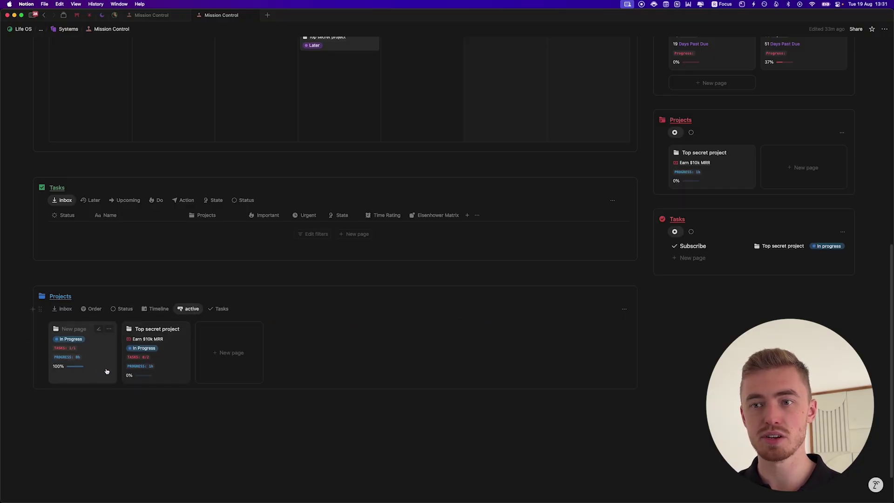
pyautogui.click(152, 347)
pyautogui.click(154, 375)
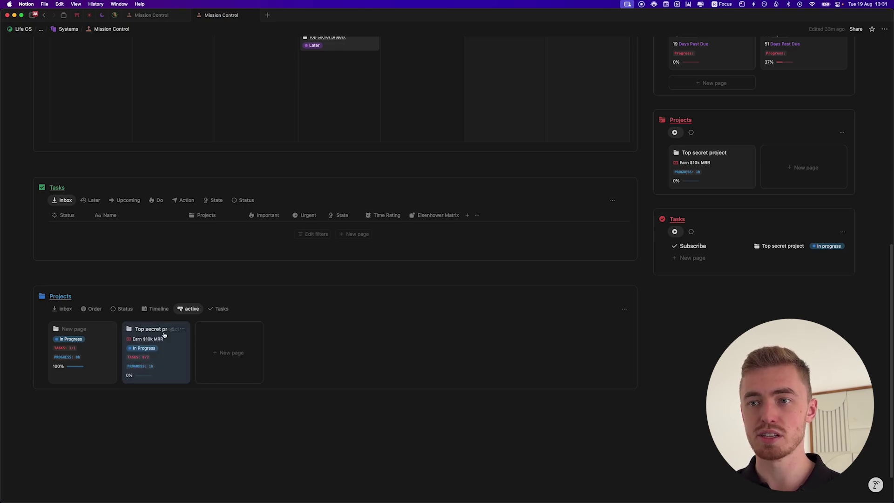
# Show the Projects section's Tasks view, and collapse and expand the Top secret project group.
pyautogui.click(221, 308)
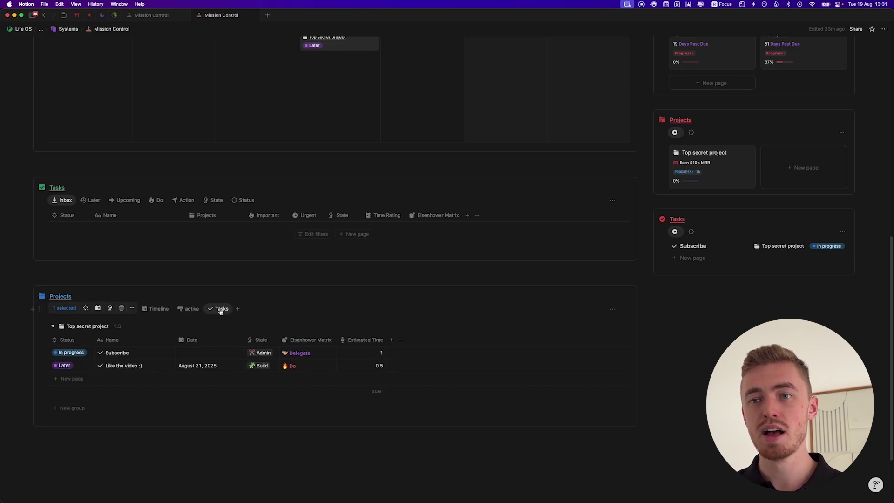
pyautogui.click(175, 291)
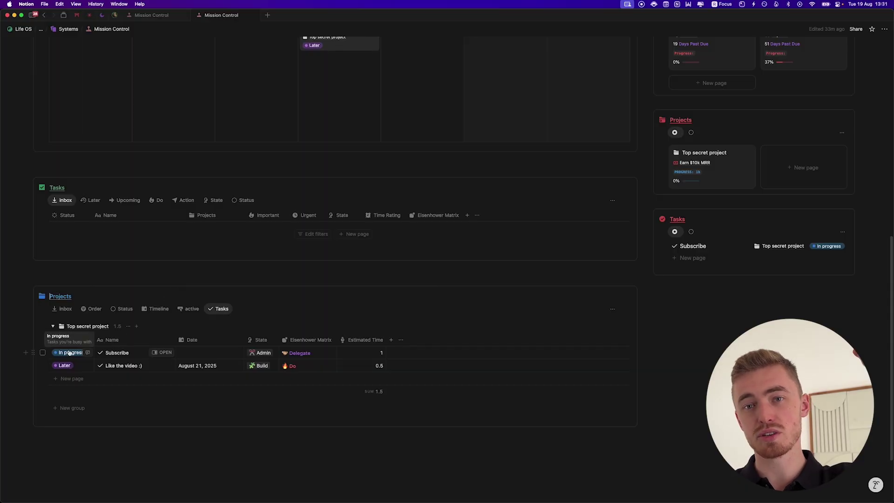
pyautogui.click(53, 326)
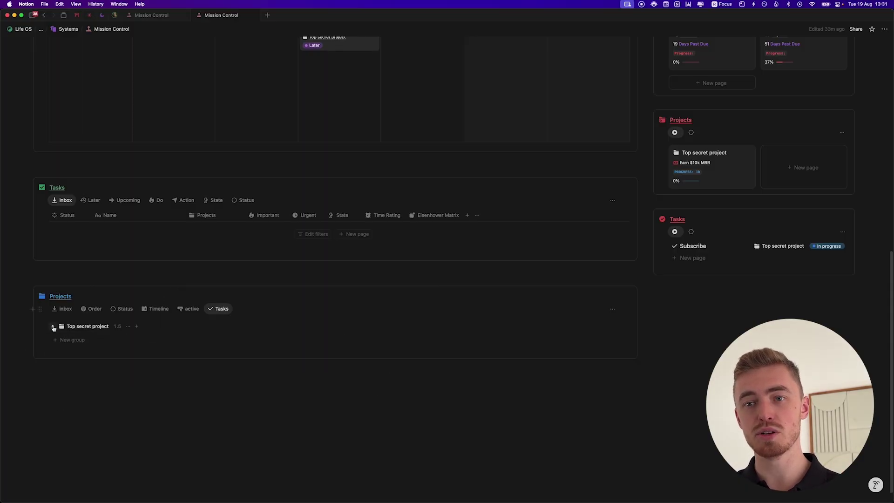
pyautogui.click(53, 327)
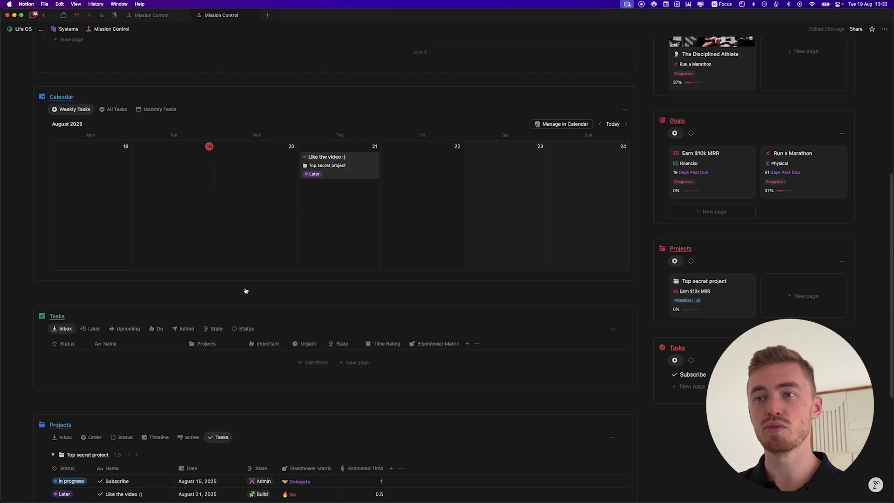
# Set the date of the in-progress Subscribe task to August 22, 2025 in the Active section.
pyautogui.scroll(5, 245, 290)
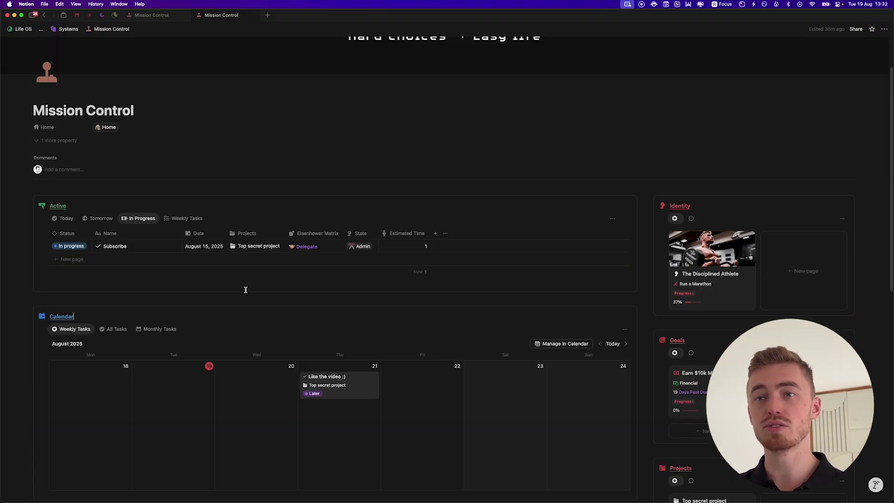
pyautogui.scroll(-3, 246, 289)
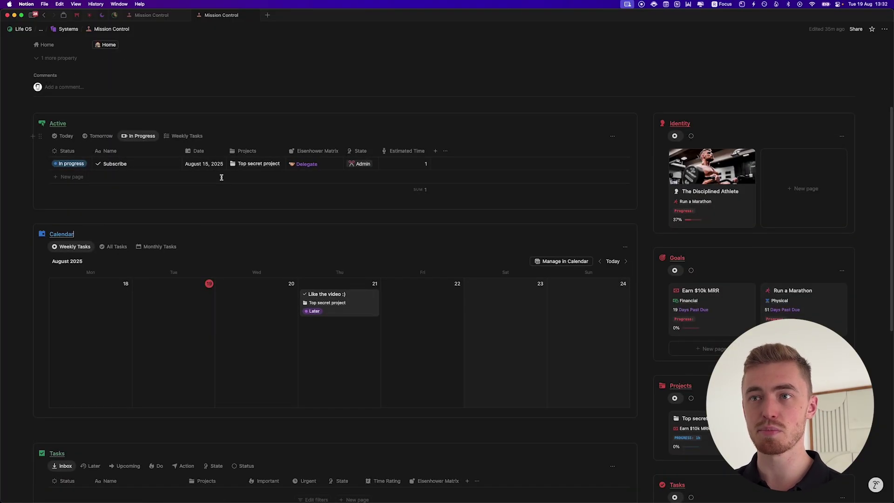
pyautogui.click(193, 165)
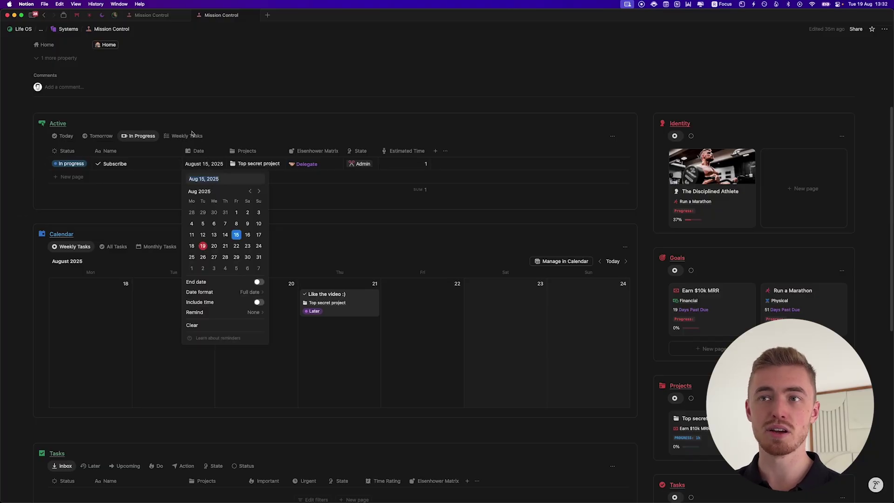
pyautogui.click(236, 245)
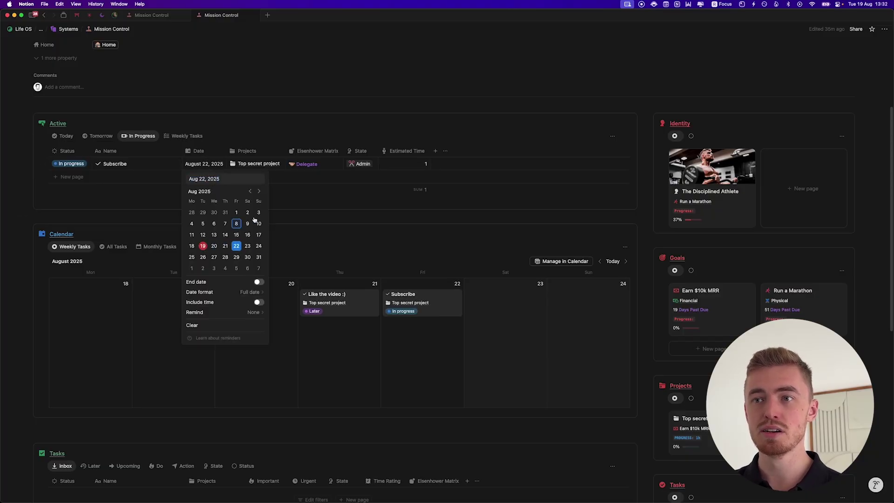
pyautogui.press('Escape')
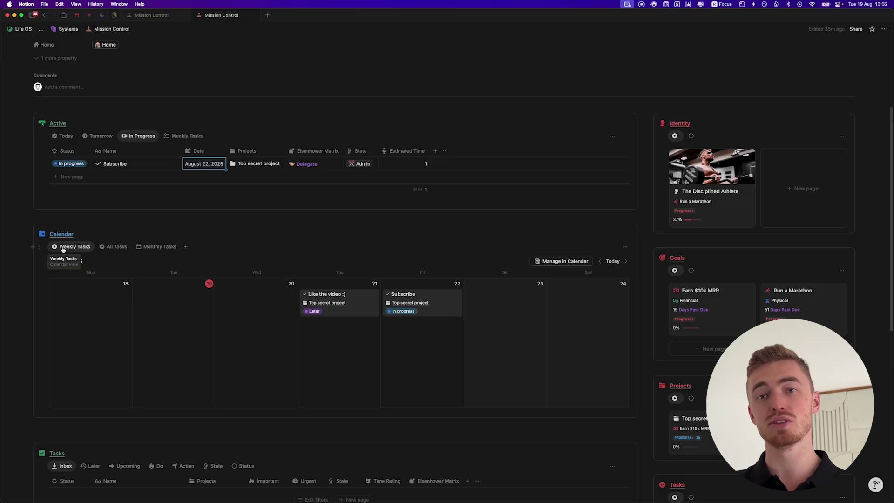
# Look at the calendar's All Tasks and Monthly Tasks views and return to Weekly Tasks.
pyautogui.click(117, 247)
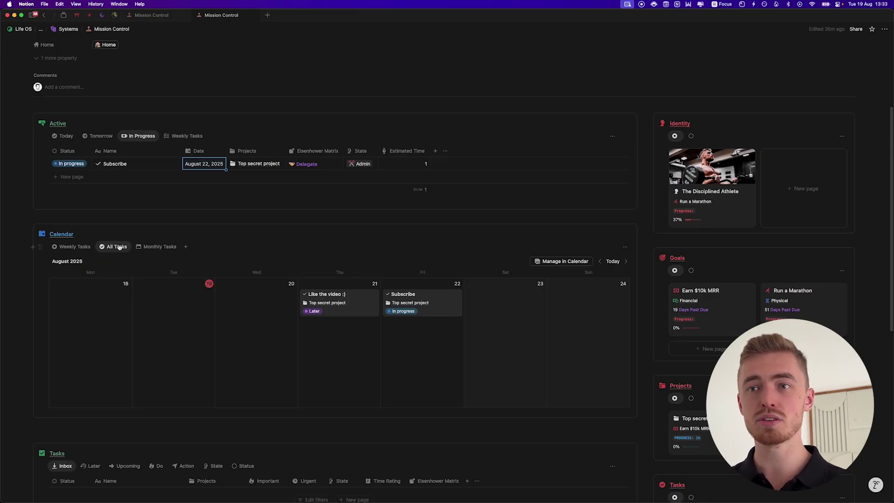
pyautogui.click(160, 247)
pyautogui.scroll(-3, 93, 252)
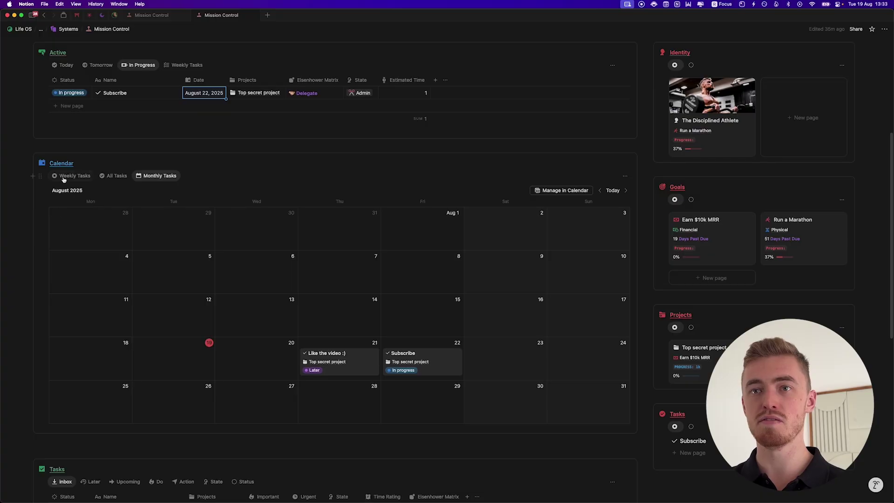
pyautogui.click(64, 179)
pyautogui.scroll(3, 185, 223)
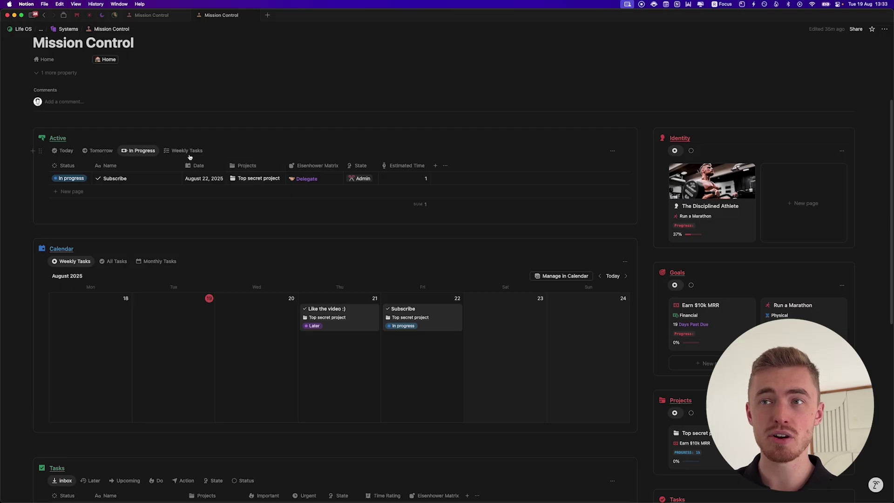
# Review the Active section's Weekly Tasks and Tomorrow lists and return to the Today list.
pyautogui.click(181, 151)
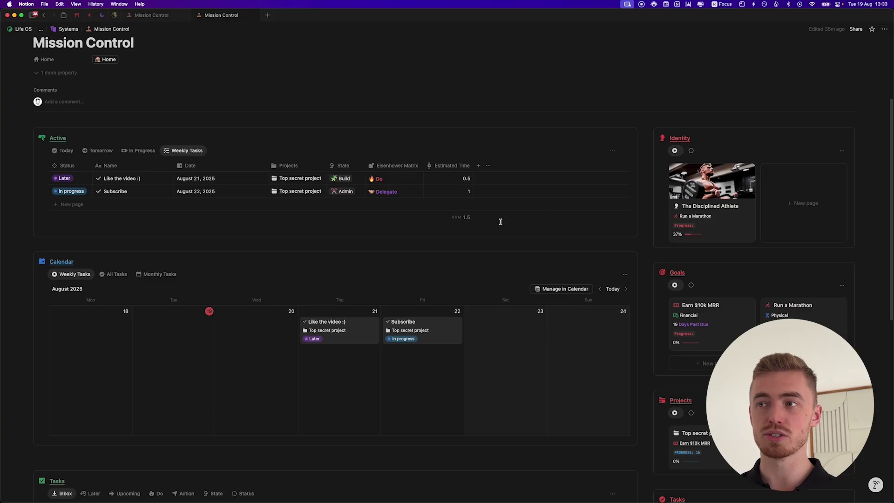
pyautogui.click(63, 151)
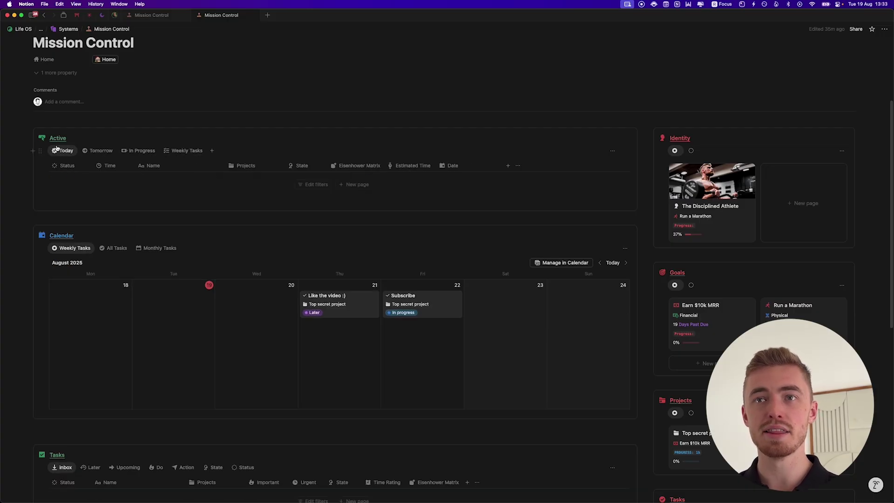
pyautogui.click(86, 151)
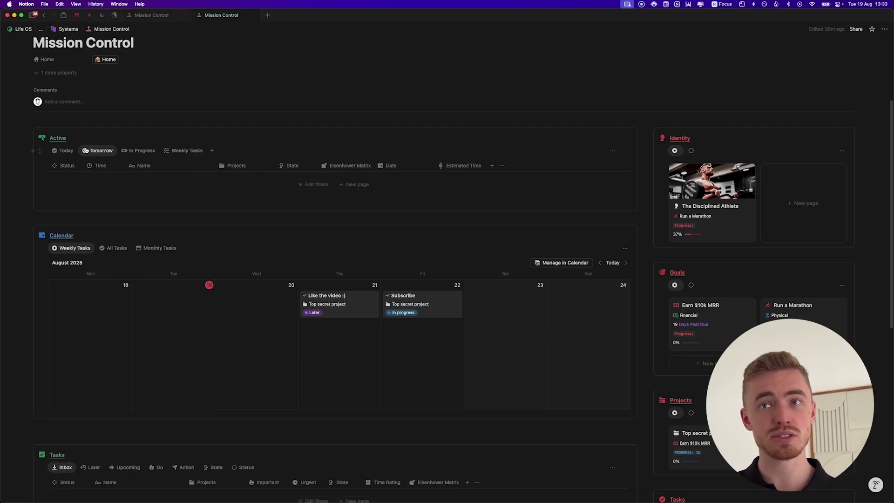
pyautogui.click(65, 150)
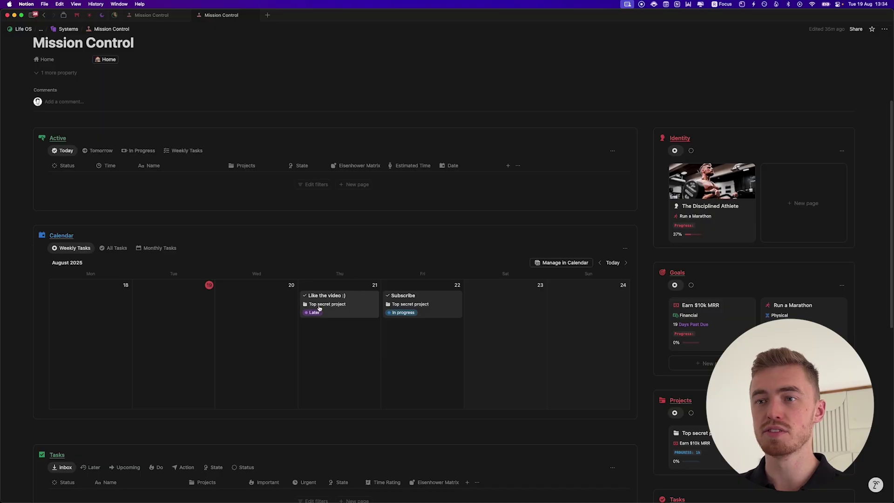
# Reschedule "Like the video :)" to August 19 and Subscribe to August 20 in the weekly calendar, and check the Tomorrow and Today lists.
pyautogui.moveTo(320, 309); pyautogui.dragTo(213, 310)
pyautogui.moveTo(419, 317); pyautogui.dragTo(232, 320)
pyautogui.click(98, 150)
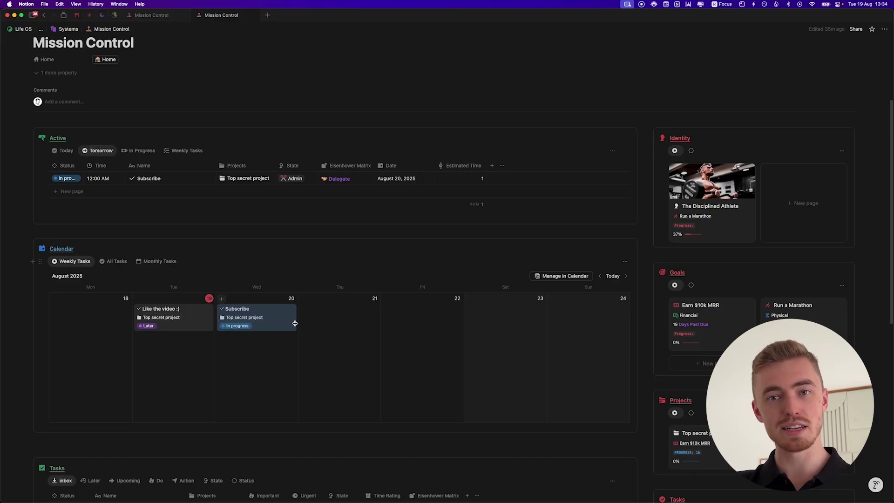
pyautogui.click(64, 151)
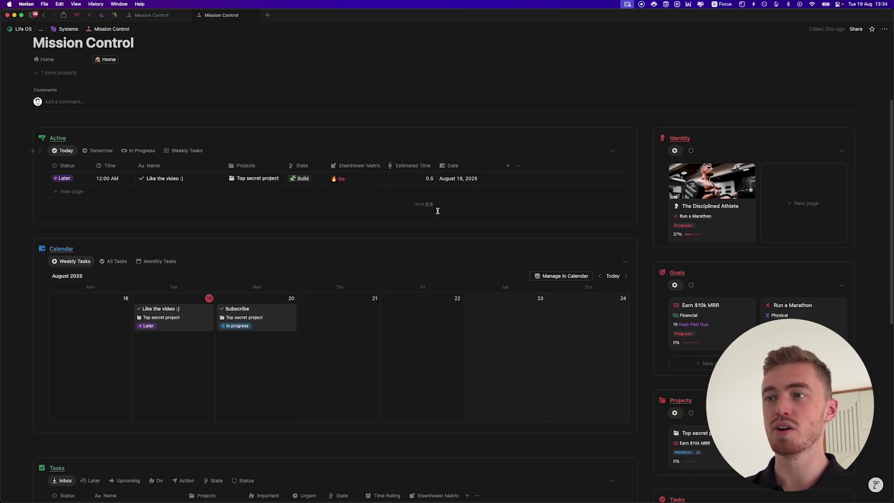
pyautogui.click(303, 247)
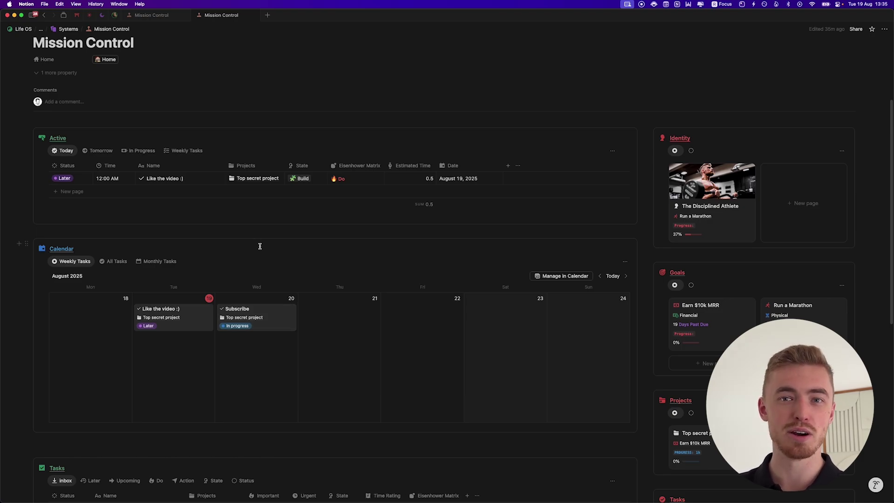
pyautogui.scroll(-8, 260, 246)
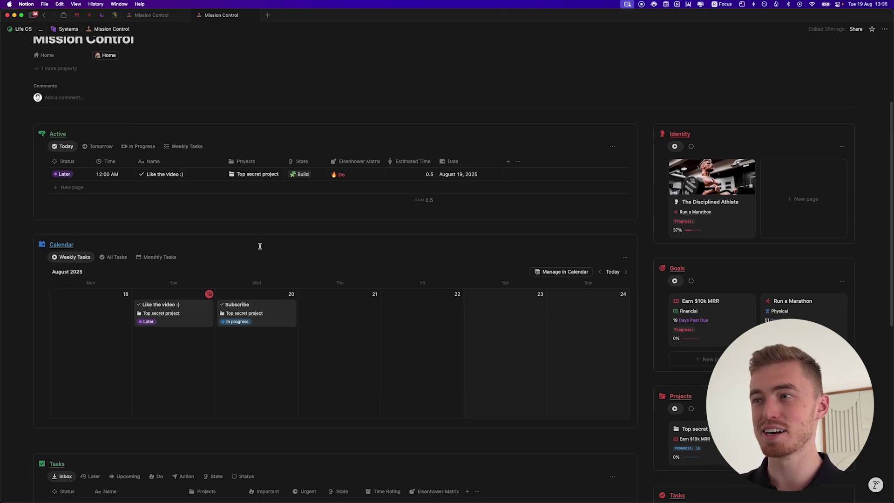
pyautogui.scroll(8, 292, 276)
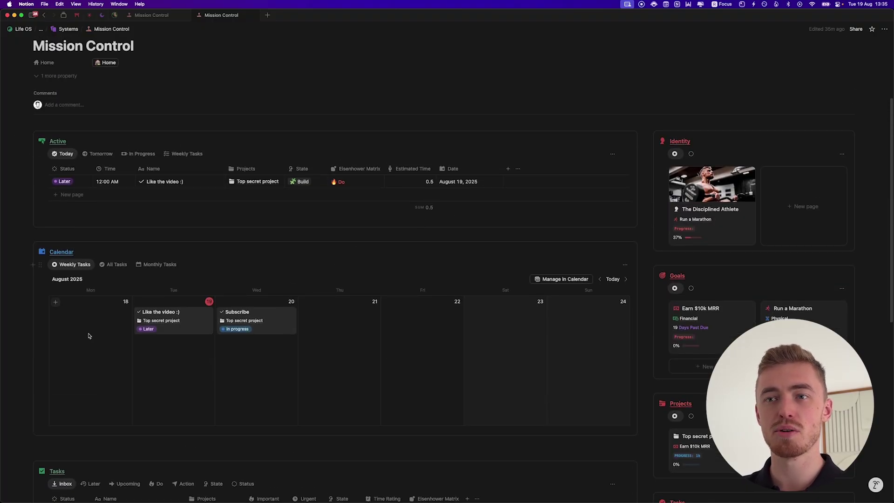
pyautogui.click(98, 251)
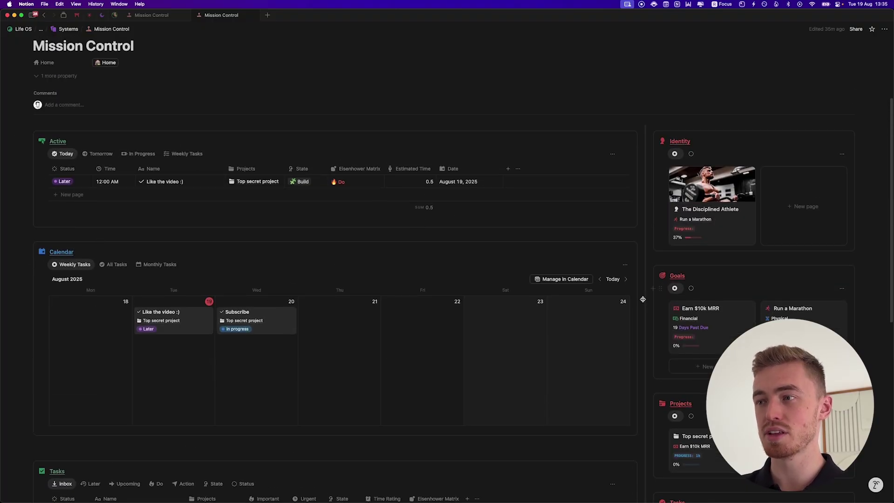
# Open the weekly tasks in Notion Calendar and view the details of the Subscribe and "Like the video :)" tasks.
pyautogui.click(582, 279)
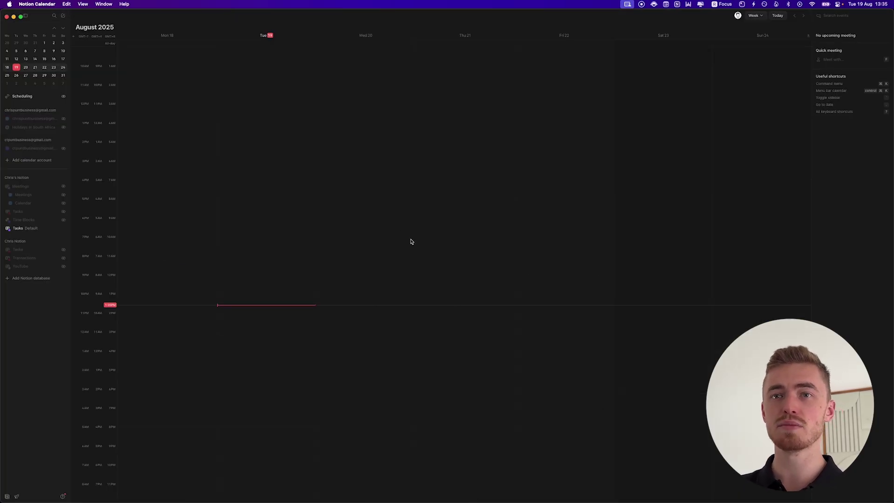
pyautogui.click(255, 44)
pyautogui.click(345, 44)
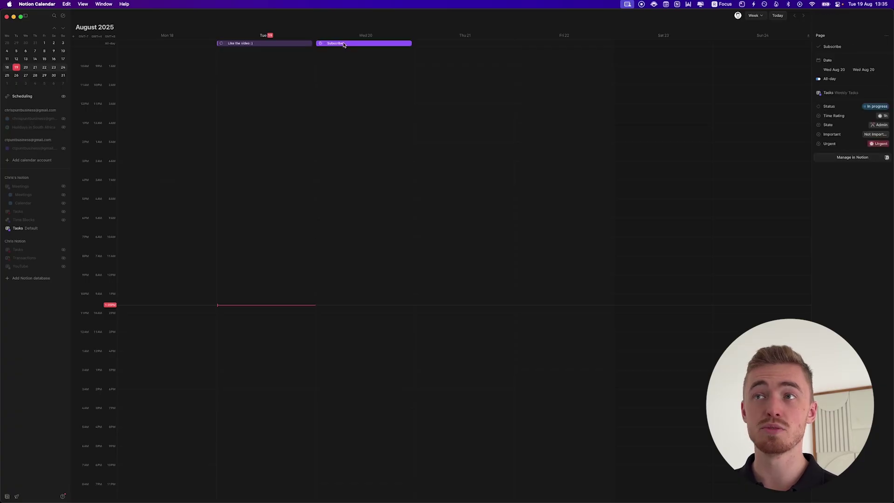
pyautogui.click(286, 45)
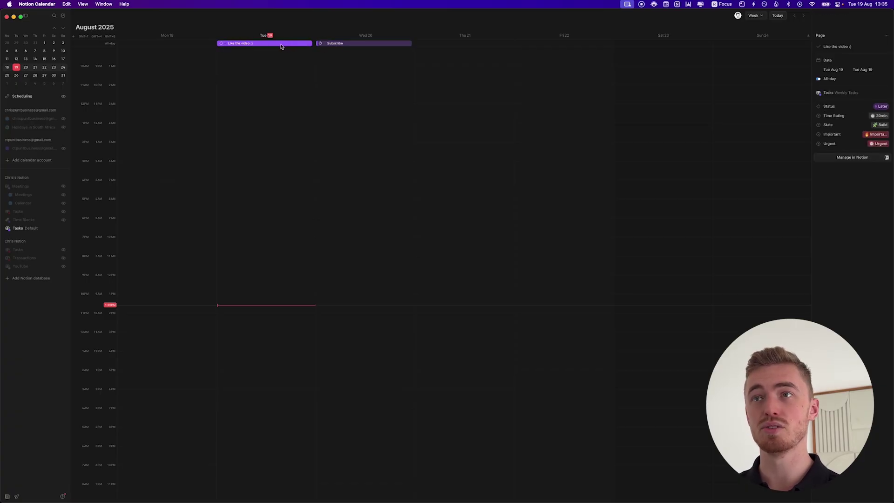
# Time-block the "Like the video :)" task on Tuesday, August 19 from 1 to 3 PM and switch back to Notion.
pyautogui.moveTo(280, 46); pyautogui.dragTo(276, 332)
pyautogui.press('Escape')
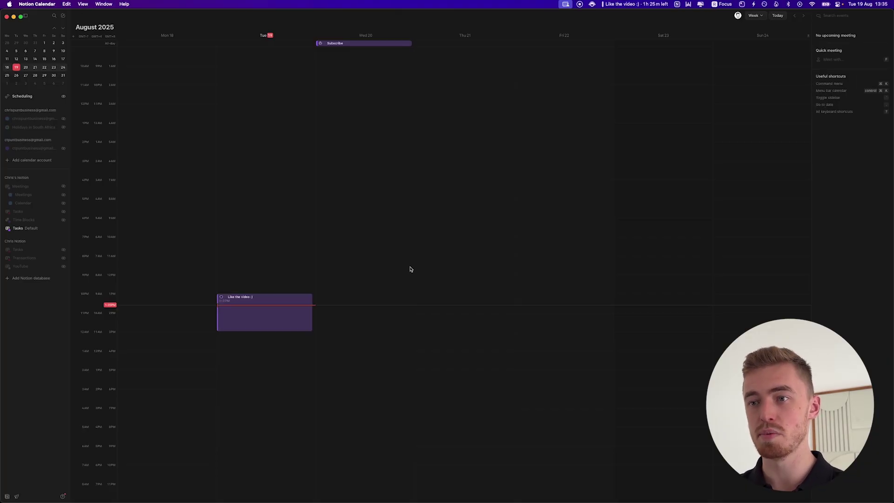
pyautogui.press('super+Tab')
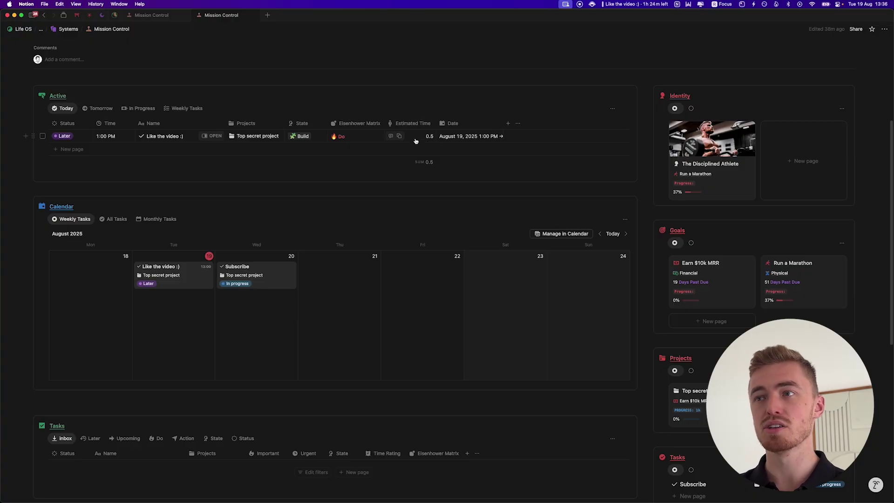
# In Notion Calendar, shorten "Like the video :)" to 1–1:30 PM and time-block Subscribe on Wednesday, August 20 from 1 to 4 PM.
pyautogui.press('super+Tab')
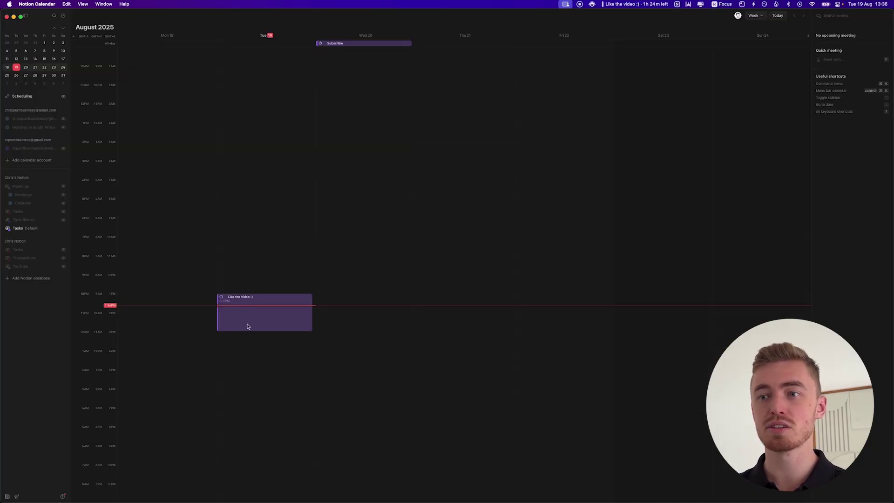
pyautogui.moveTo(246, 330); pyautogui.dragTo(254, 304)
pyautogui.moveTo(365, 43); pyautogui.dragTo(361, 351)
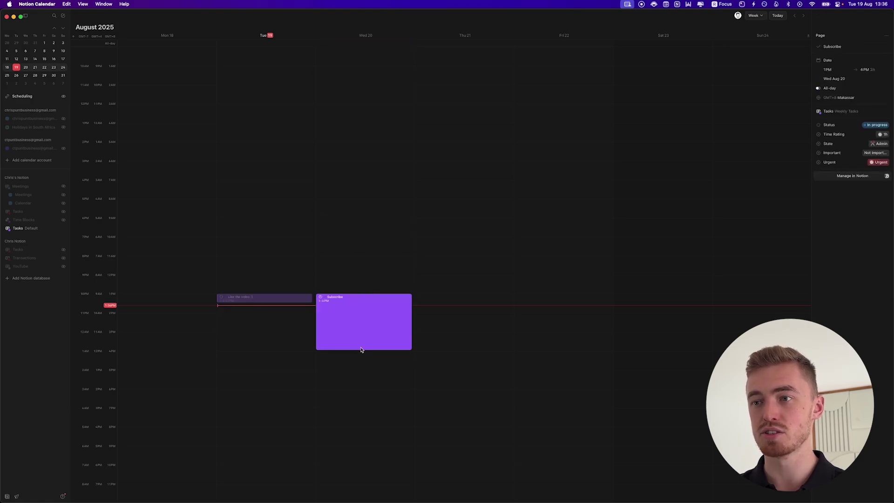
pyautogui.click(415, 274)
# Check the Tomorrow and Today lists in Notion's Active section and open the Tasks database list in Notion Calendar.
pyautogui.press('super+Tab')
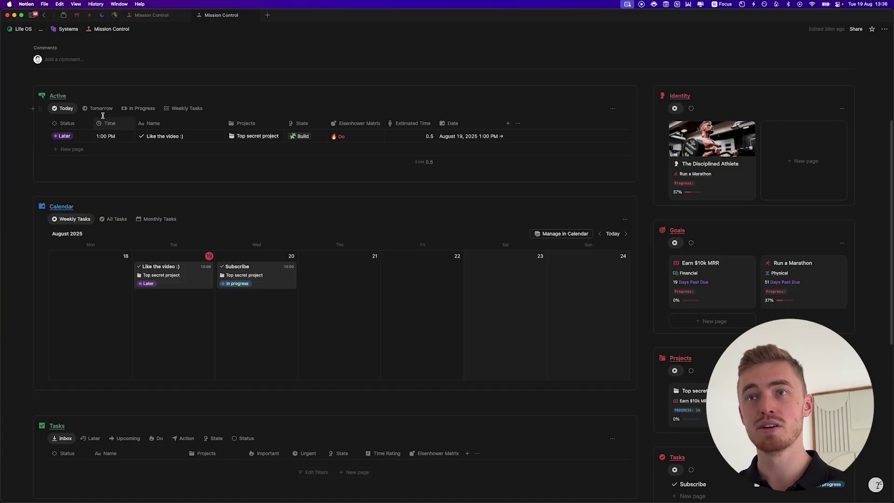
pyautogui.click(84, 110)
pyautogui.click(70, 111)
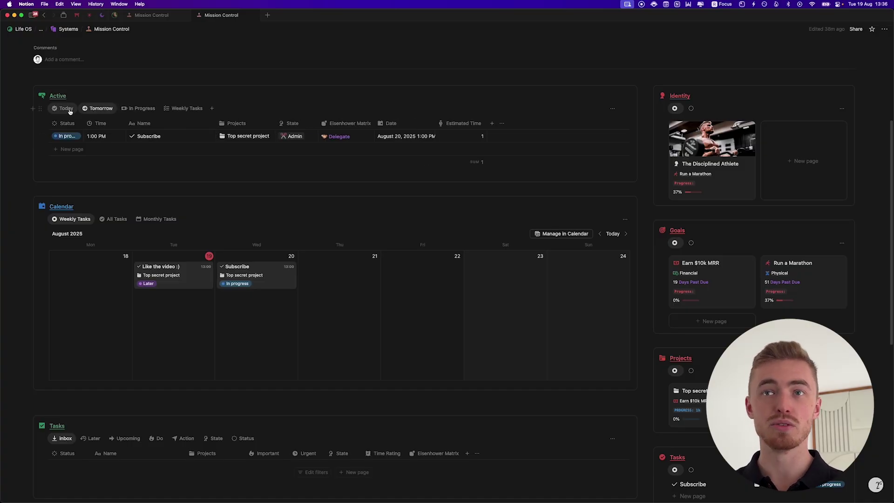
pyautogui.click(110, 112)
pyautogui.press('super+Tab')
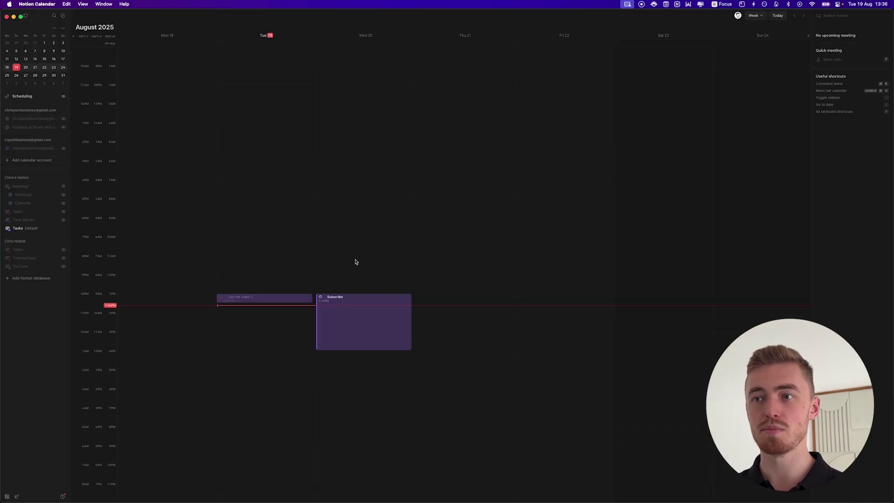
pyautogui.click(21, 230)
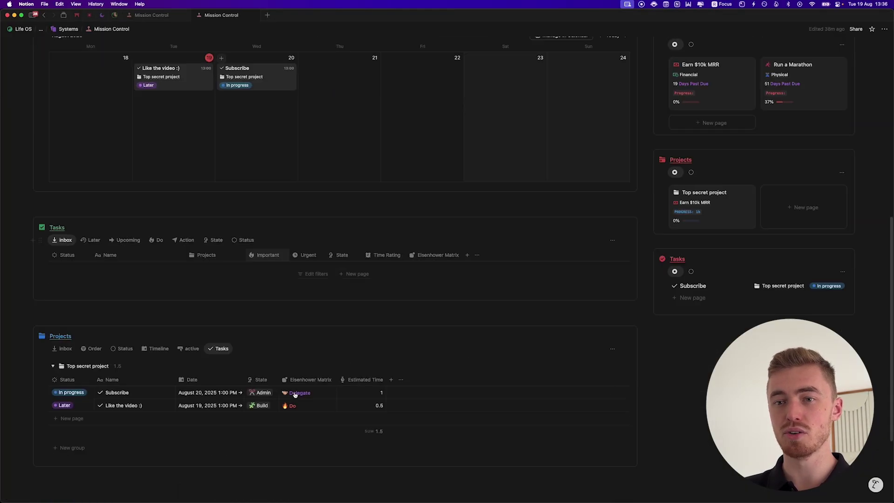
# In Notion's Tasks inbox, add "Another task" rated Not Important and Urgent, with state Flow and a 3h time rating.
pyautogui.click(355, 274)
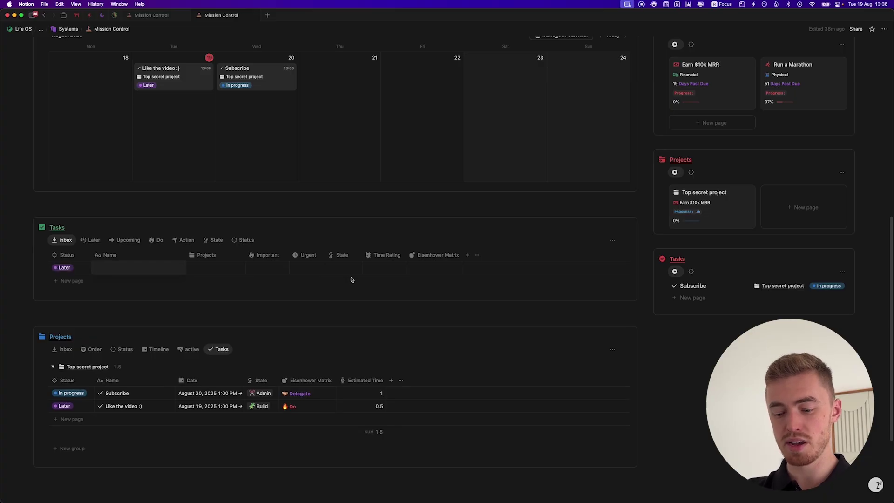
pyautogui.write('Another task')
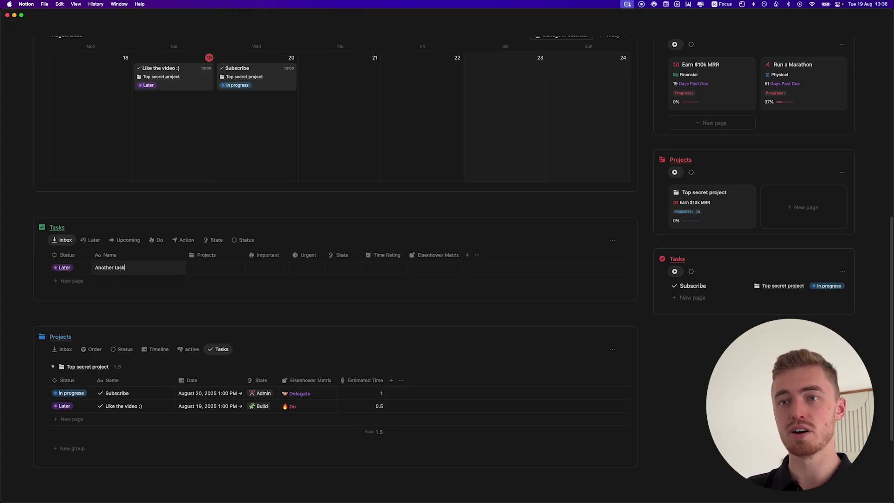
pyautogui.click(280, 268)
pyautogui.click(298, 290)
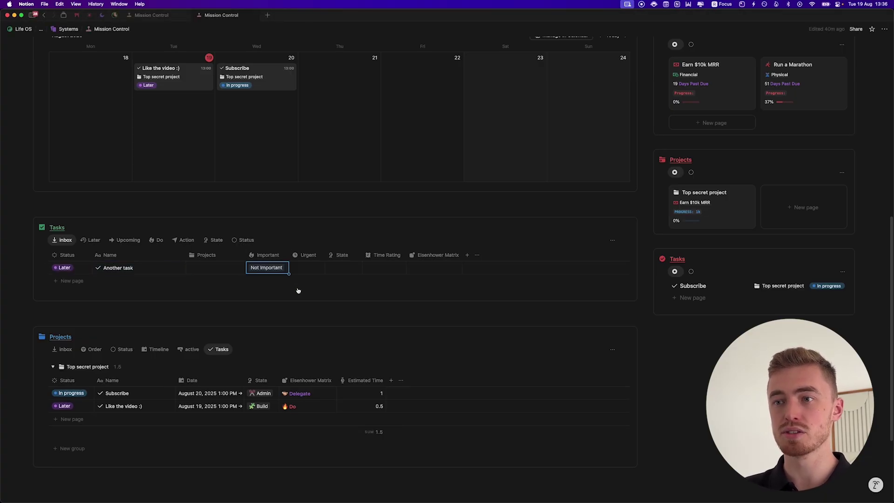
pyautogui.click(311, 255)
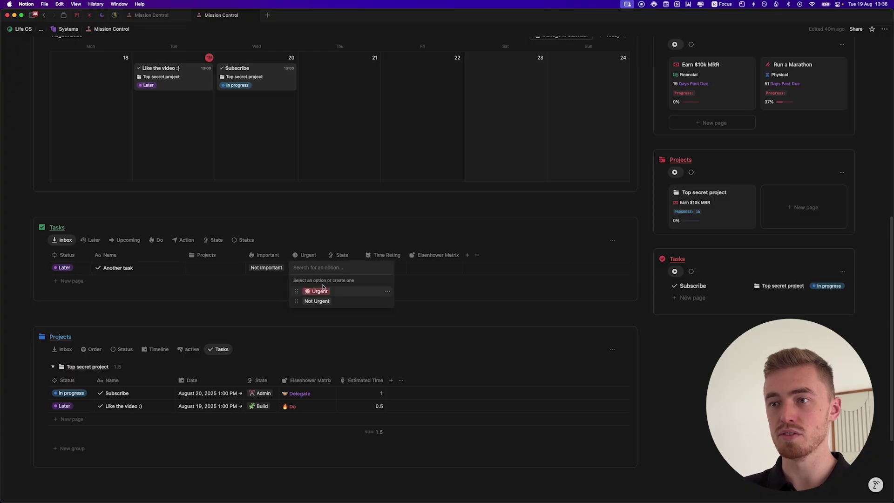
pyautogui.click(330, 291)
pyautogui.click(342, 268)
pyautogui.click(340, 291)
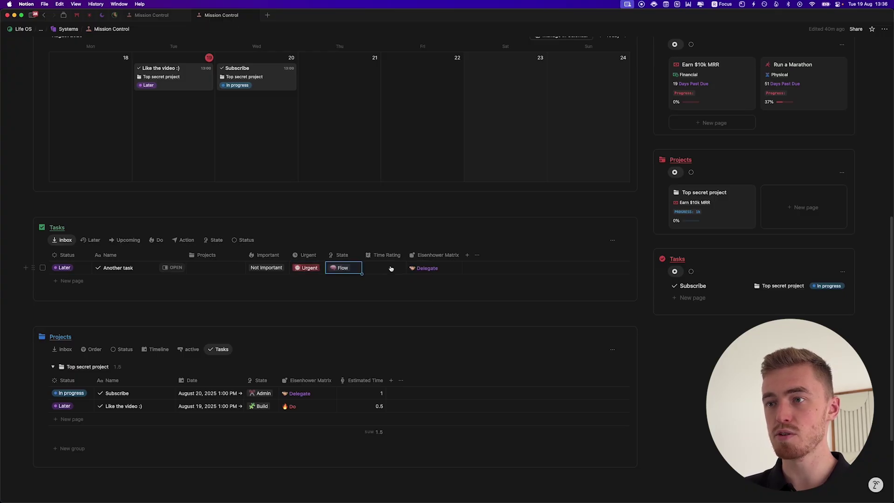
pyautogui.click(386, 268)
pyautogui.click(405, 340)
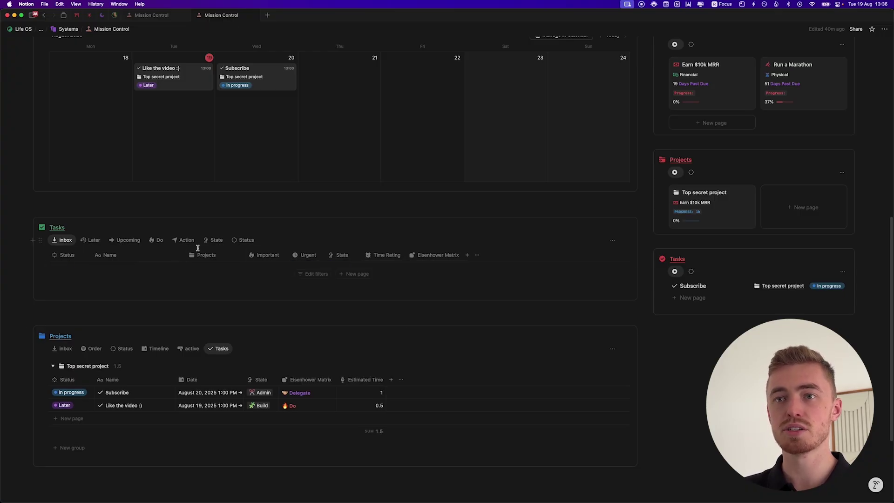
# In Notion Calendar, try to schedule "Another task" on Wednesday, August 20, and set the untitled 7:45 AM block's status to Done.
pyautogui.press('super+Tab')
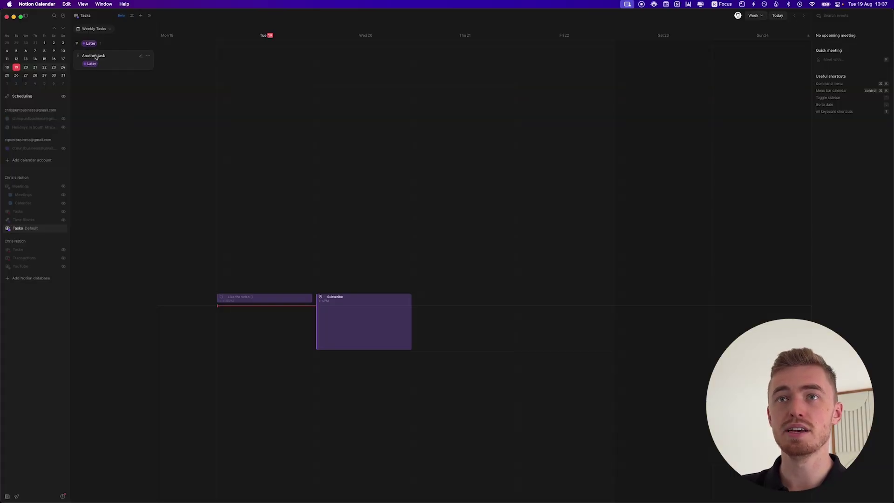
pyautogui.moveTo(95, 57); pyautogui.dragTo(380, 217)
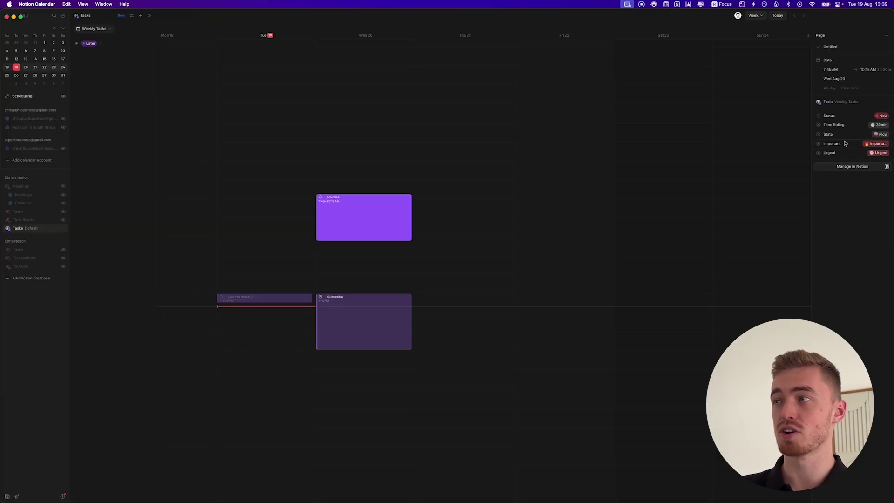
pyautogui.click(842, 120)
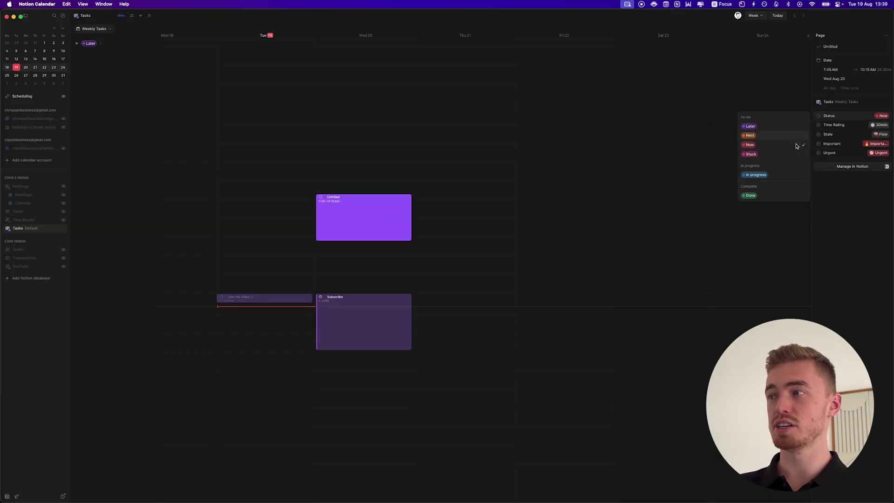
pyautogui.click(770, 193)
# Switch to Notion and review the Calendar section's Monthly, All and Weekly Tasks views and the Active, Tasks and Projects sections.
pyautogui.press('super+Tab')
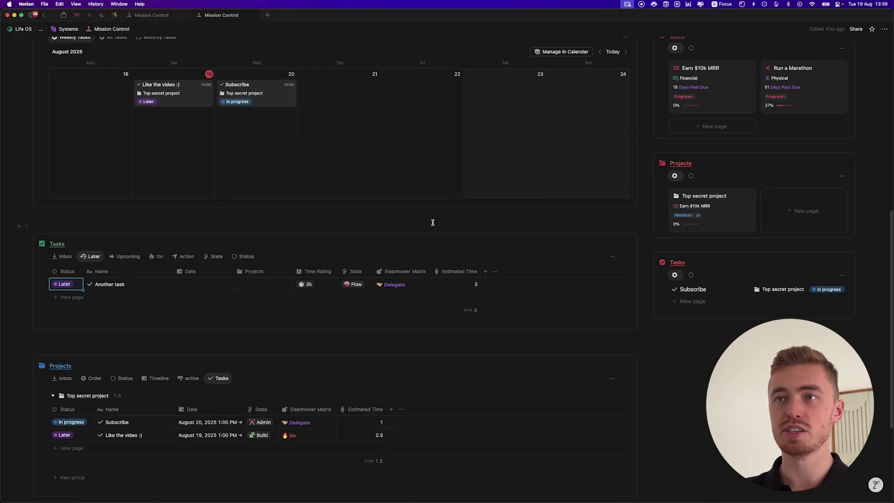
pyautogui.scroll(5, 432, 222)
pyautogui.click(159, 221)
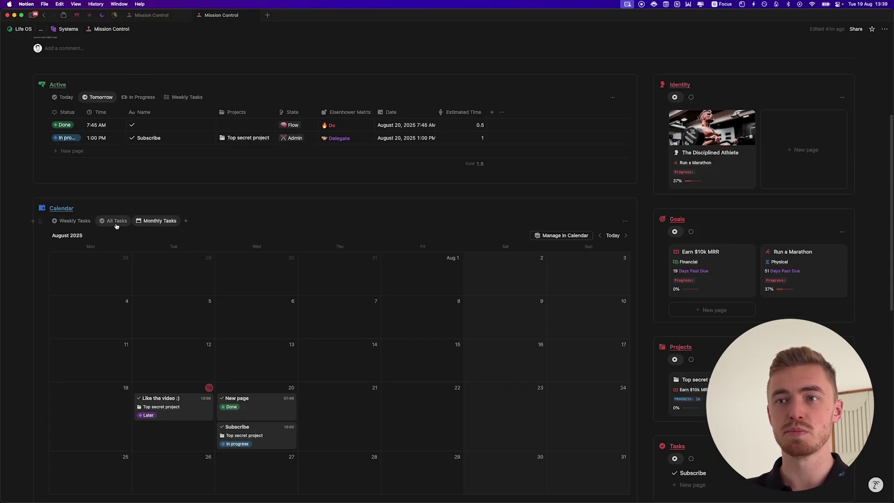
pyautogui.click(115, 220)
pyautogui.click(75, 221)
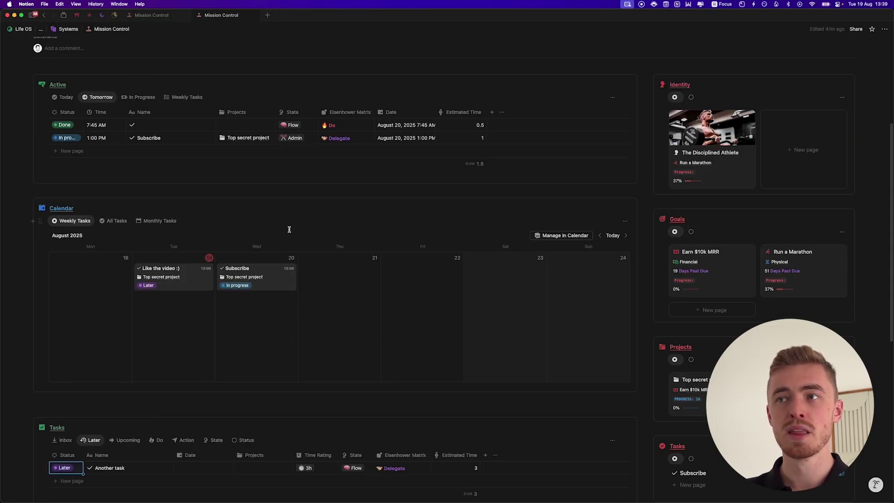
pyautogui.scroll(3, 373, 259)
pyautogui.scroll(-5, 373, 257)
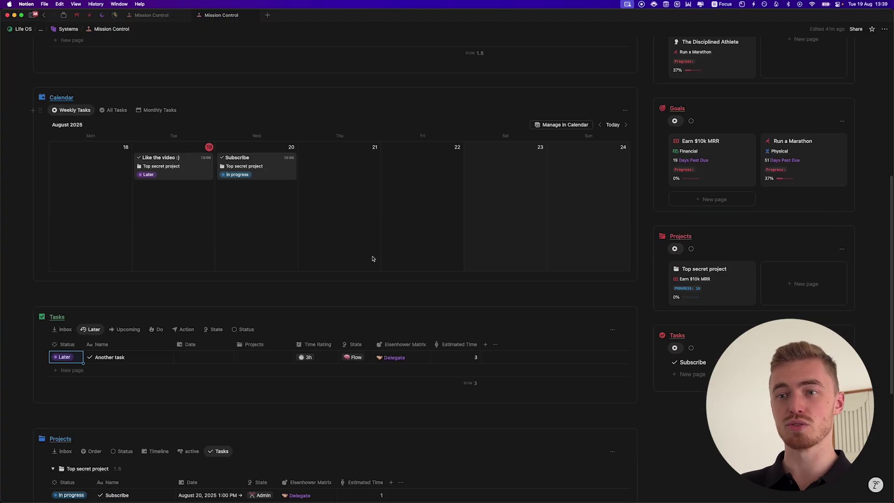
pyautogui.scroll(4, 373, 256)
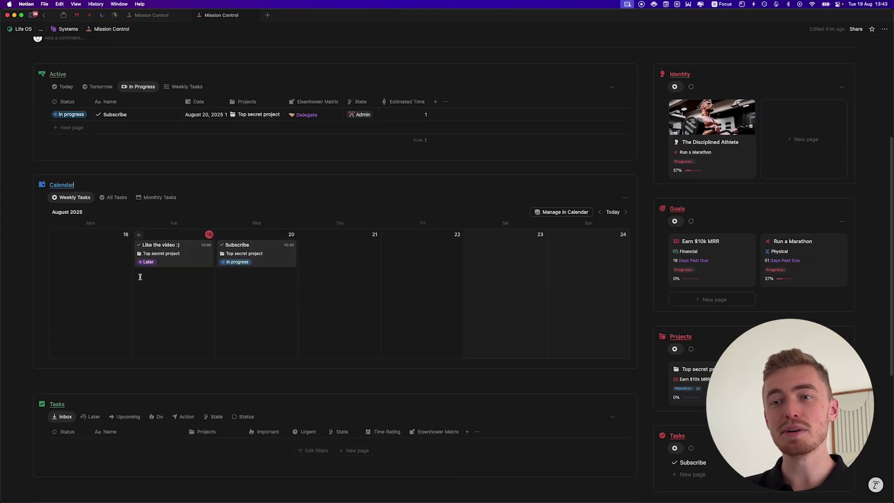
pyautogui.scroll(-4, 140, 277)
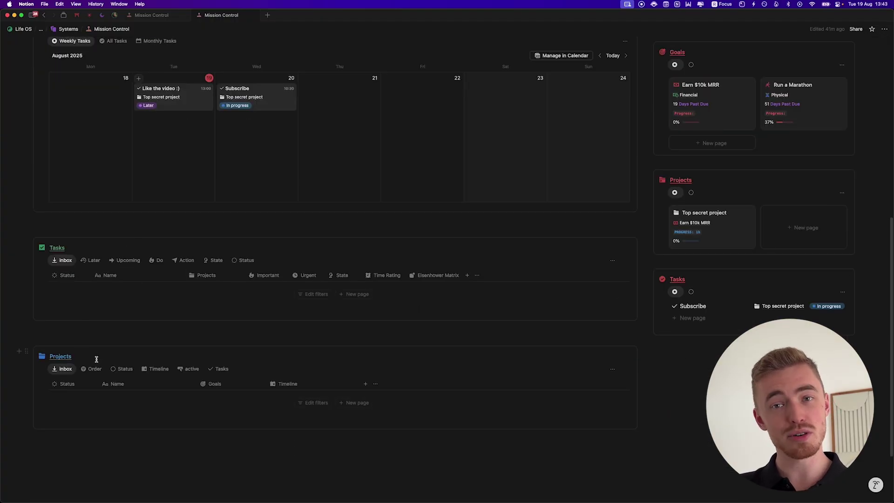
pyautogui.scroll(4, 96, 360)
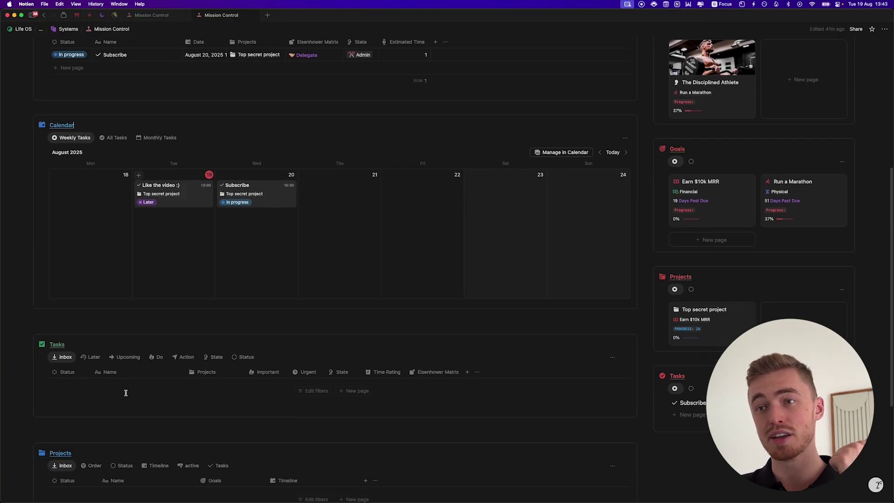
pyautogui.scroll(7, 126, 392)
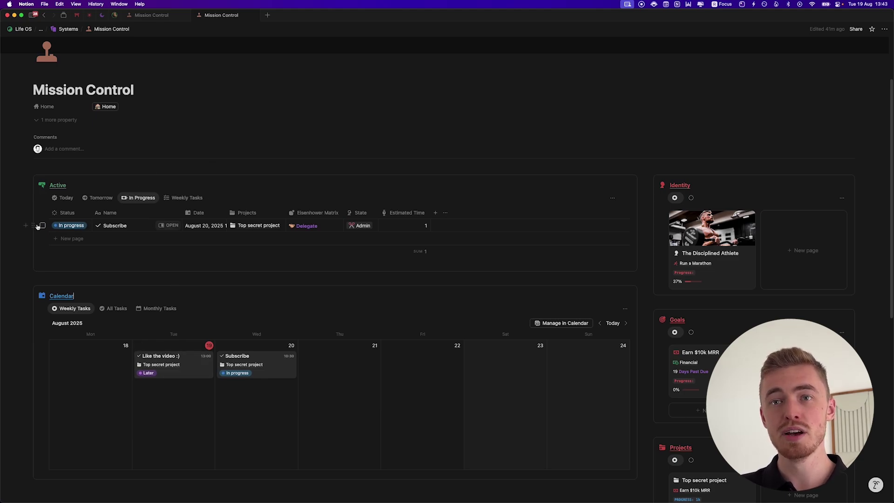
# Reschedule Subscribe to August 21, time-block it from 11:30 AM to 2:30 PM in Notion Calendar, and return to Notion.
pyautogui.moveTo(38, 225); pyautogui.dragTo(342, 368)
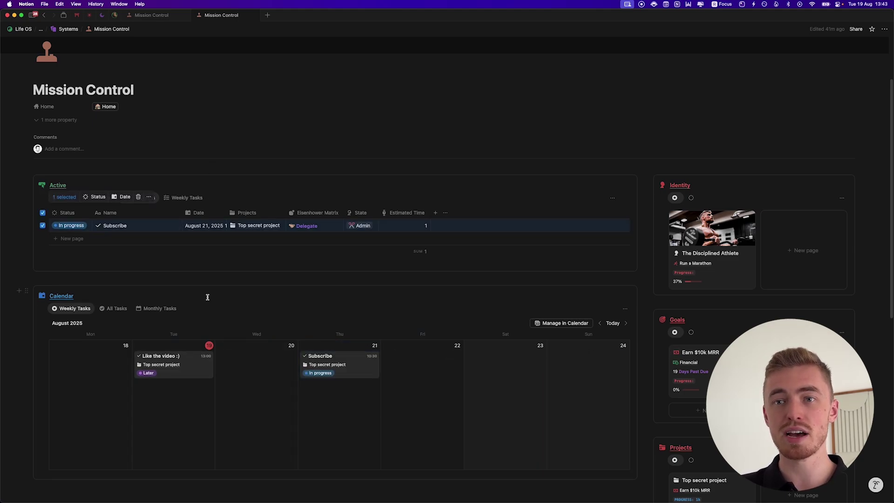
pyautogui.press('super+Tab')
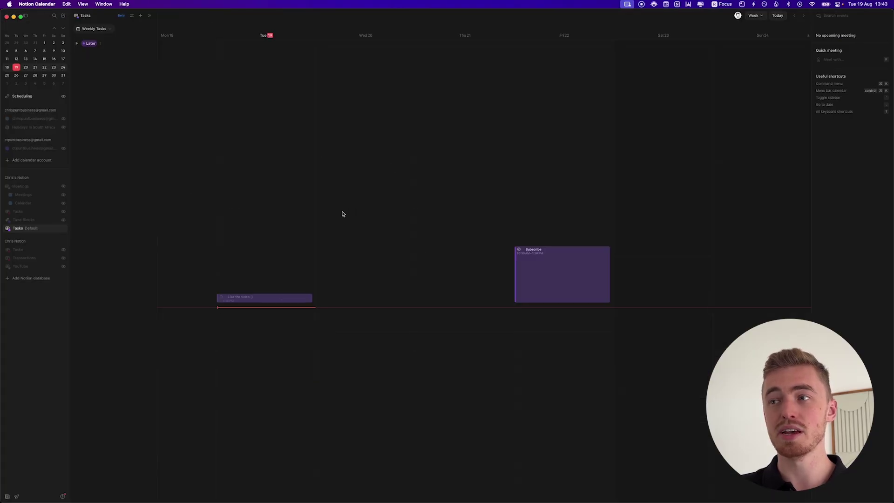
pyautogui.moveTo(561, 267); pyautogui.dragTo(474, 292)
pyautogui.press('super+Tab')
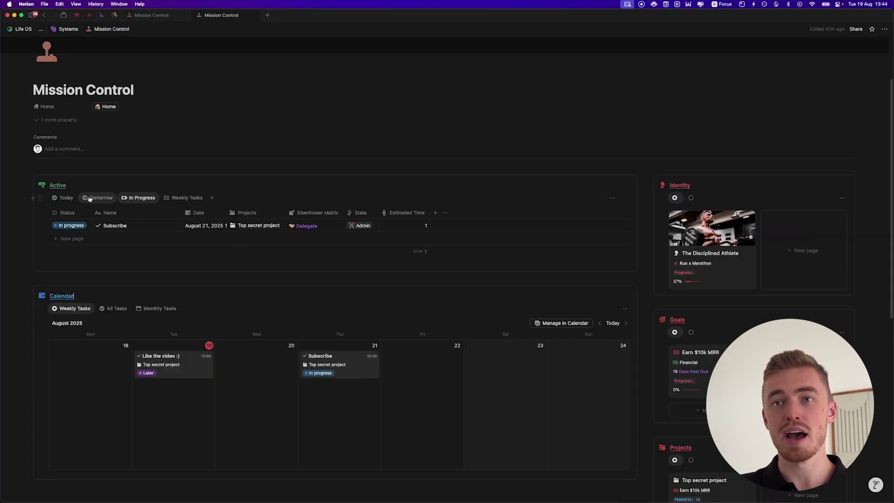
# Review the Active section's Today, Tomorrow and Weekly Tasks lists and compare them with the week in Notion Calendar.
pyautogui.click(65, 199)
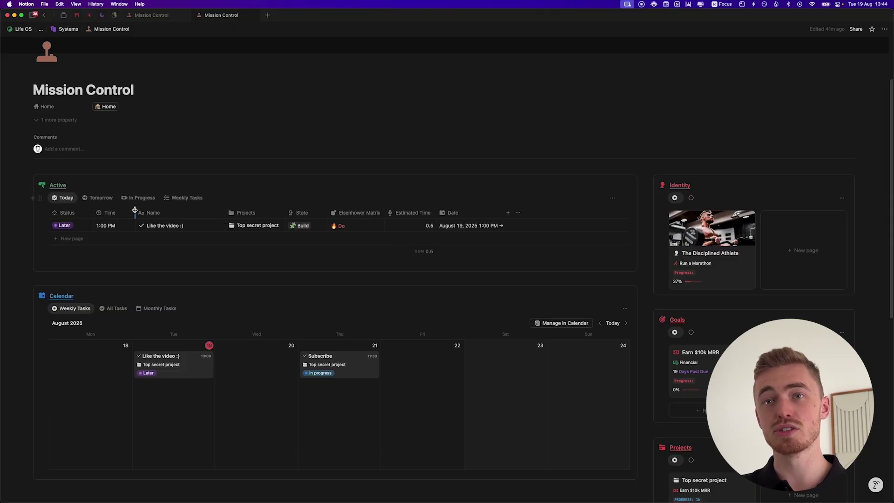
pyautogui.click(95, 197)
pyautogui.click(191, 197)
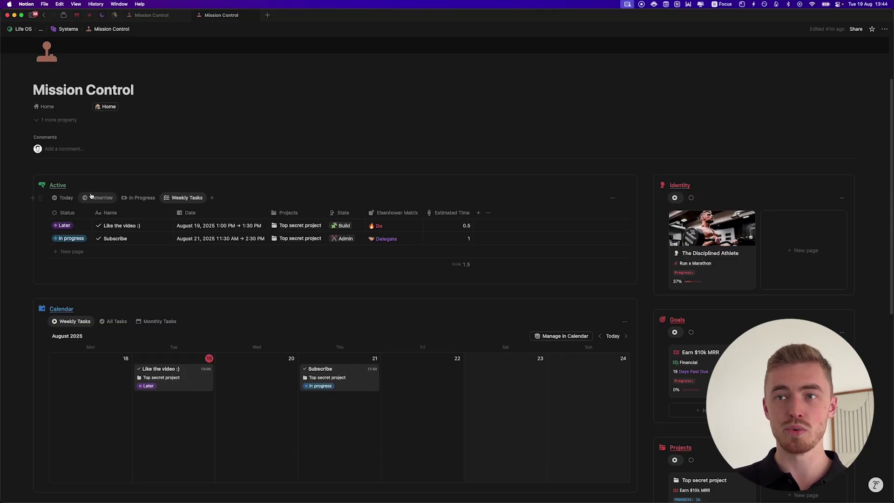
pyautogui.click(65, 198)
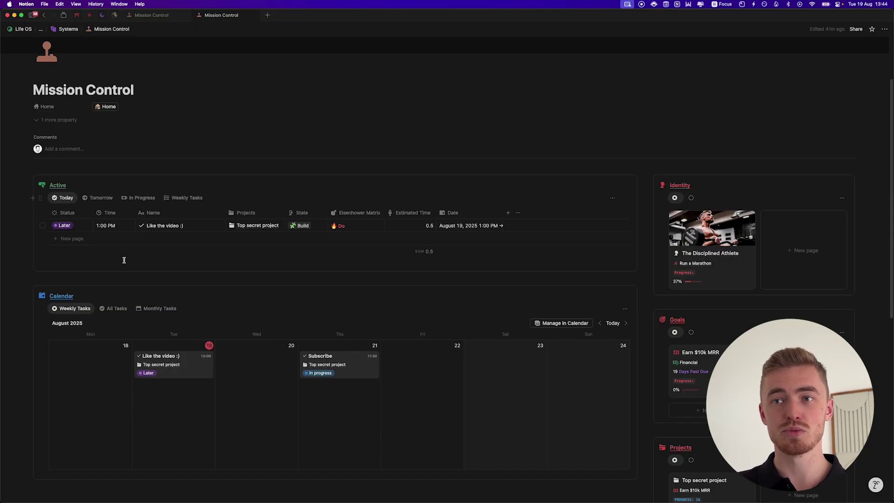
pyautogui.click(98, 198)
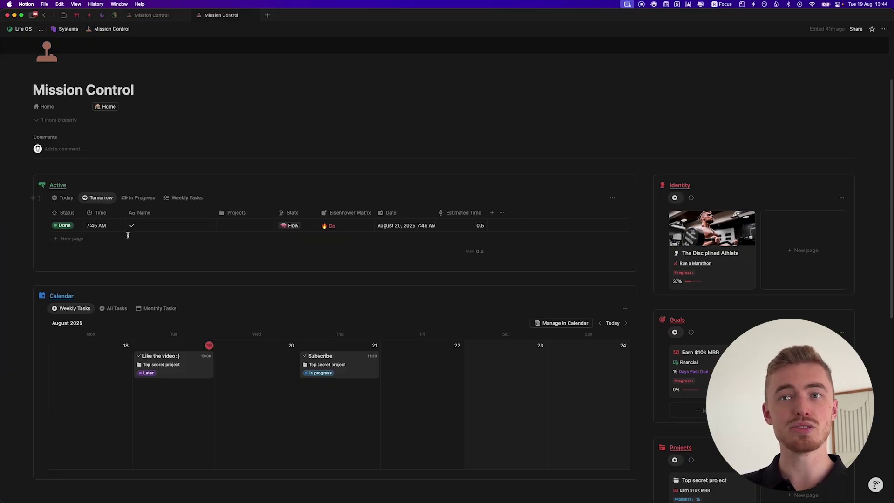
pyautogui.press('super+Tab')
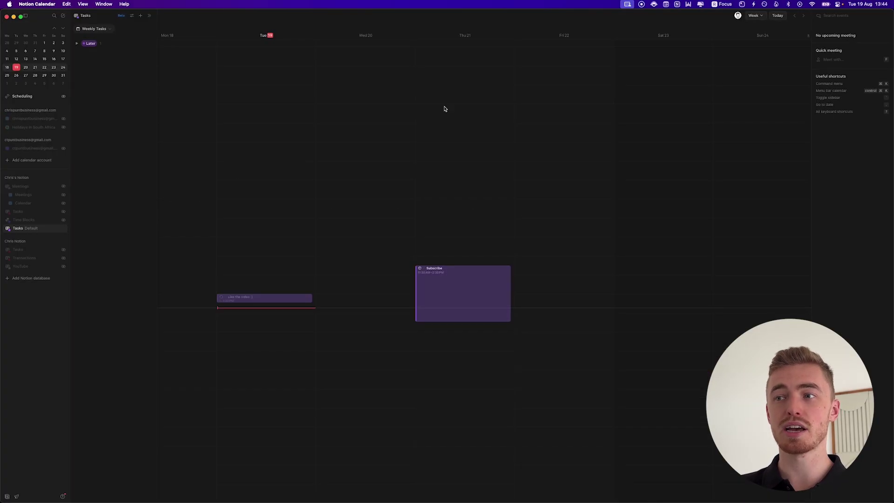
pyautogui.press('super+Tab')
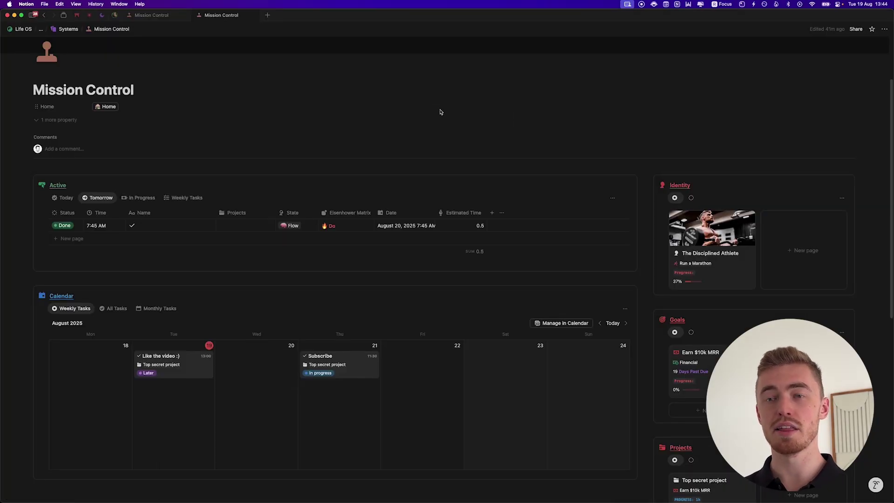
pyautogui.click(63, 198)
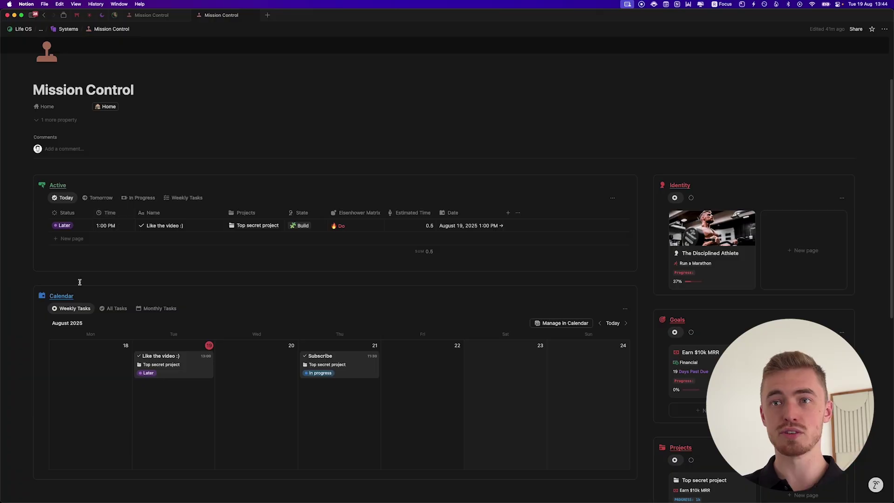
pyautogui.press('super+Tab')
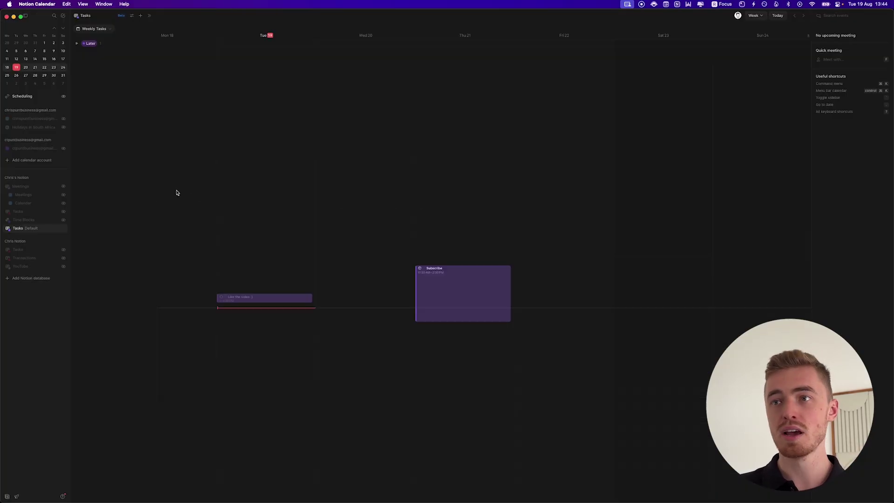
pyautogui.press('super+Tab')
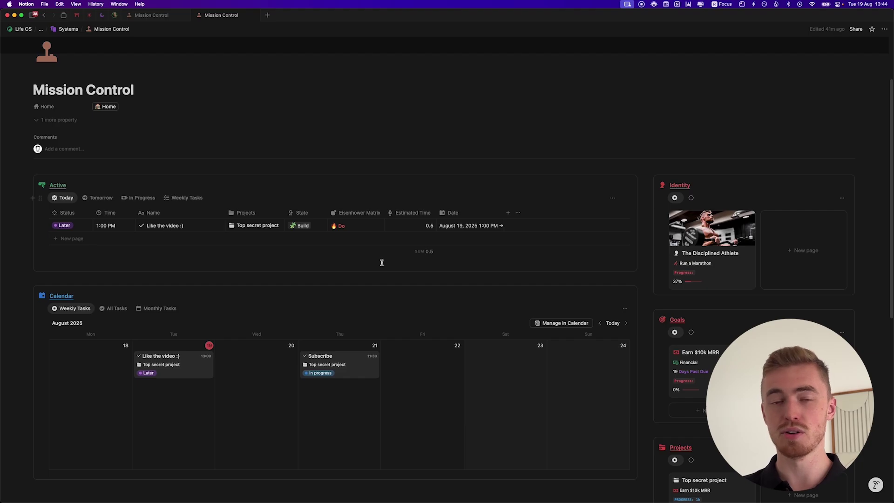
# Show the Mission Control tasks grouped by State and schedule "Another task" from the Flow group on August 22 in the weekly calendar.
pyautogui.scroll(-10, 347, 278)
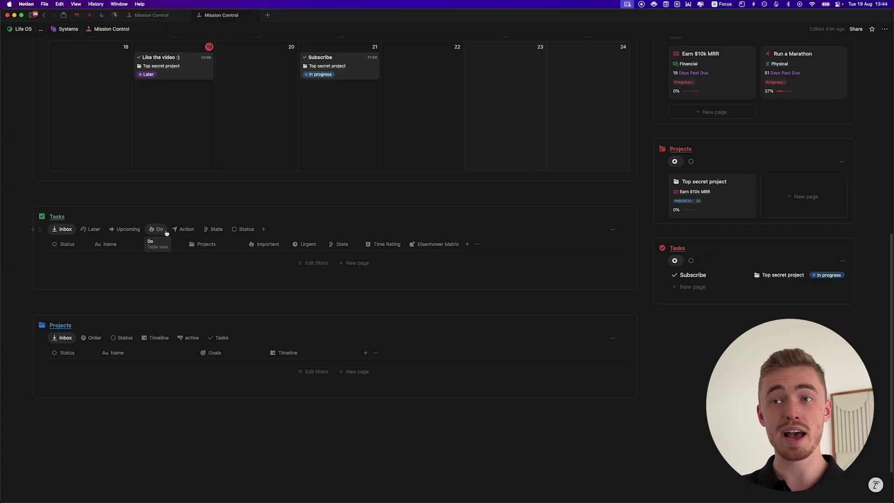
pyautogui.scroll(3, 205, 231)
pyautogui.scroll(3, 107, 286)
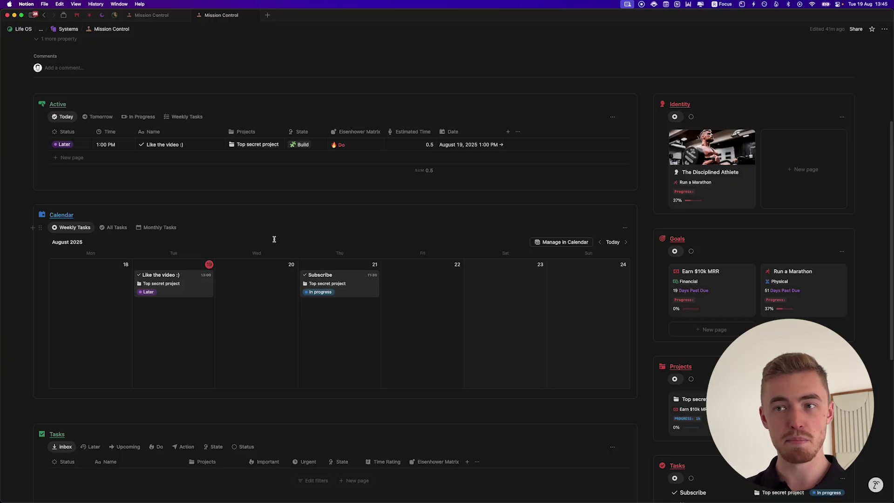
pyautogui.scroll(3, 274, 239)
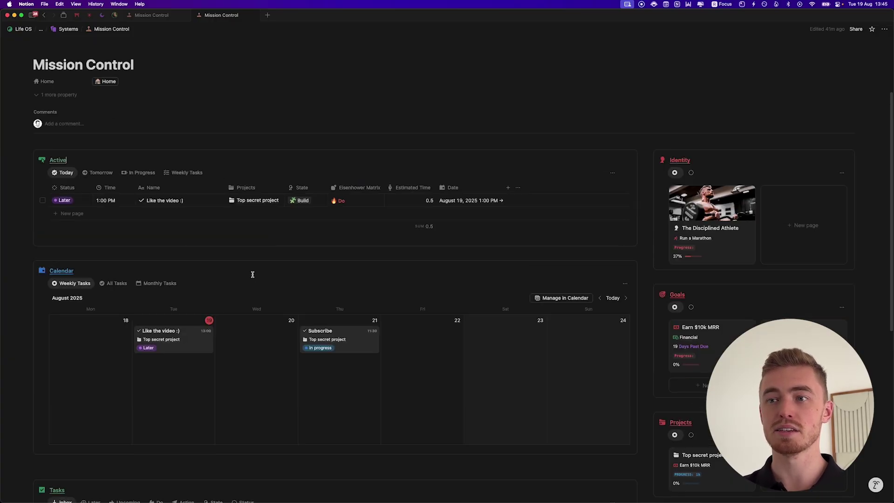
pyautogui.scroll(-10, 251, 275)
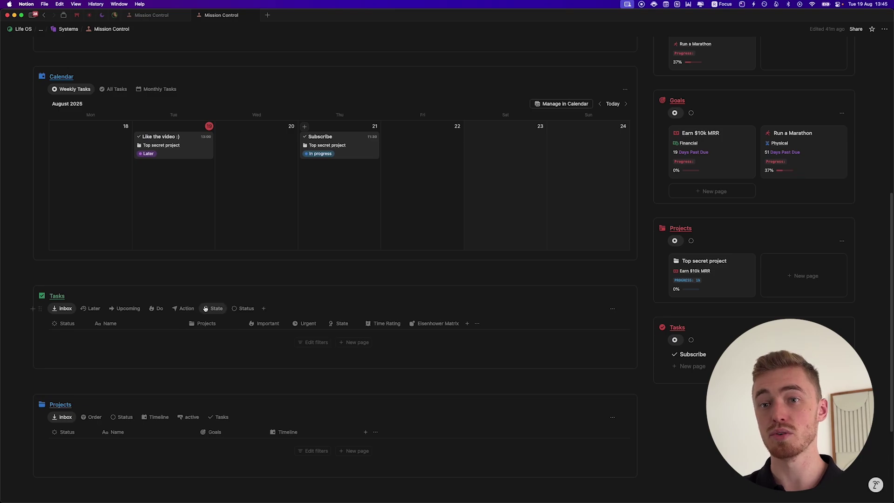
pyautogui.click(213, 308)
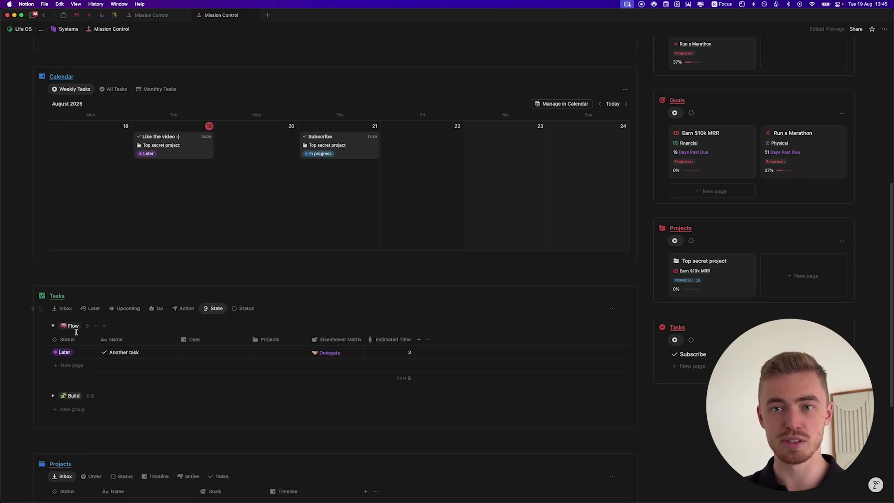
pyautogui.moveTo(41, 353); pyautogui.dragTo(409, 178)
pyautogui.scroll(6, 150, 363)
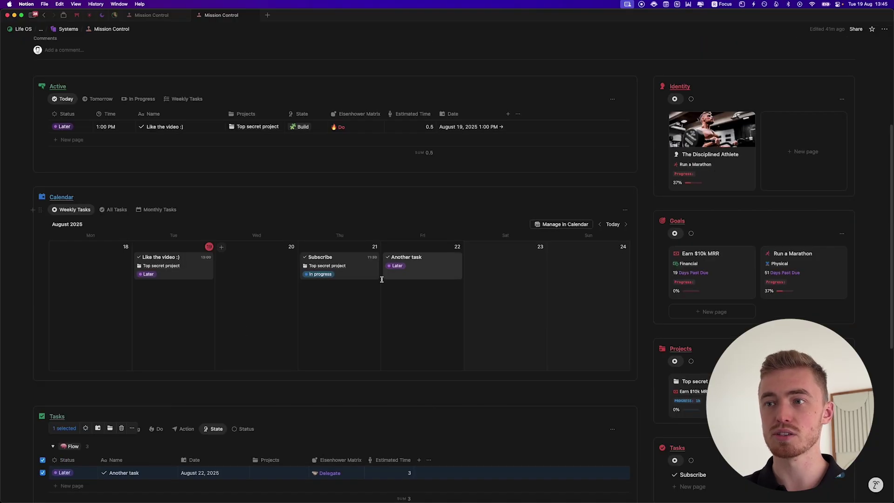
pyautogui.scroll(-5, 382, 279)
pyautogui.press('Escape')
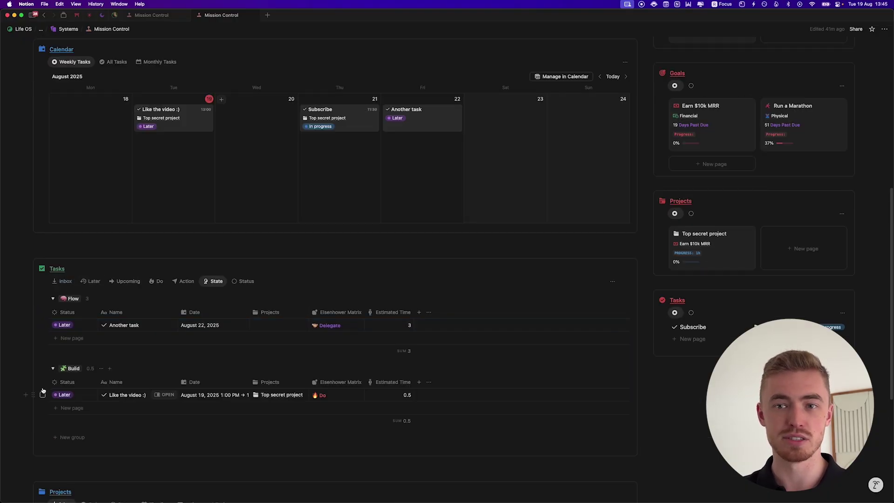
# Reschedule "Like the video :)" from the Build group to Wednesday, August 20, in the weekly calendar.
pyautogui.moveTo(39, 398); pyautogui.dragTo(258, 168)
pyautogui.scroll(6, 186, 224)
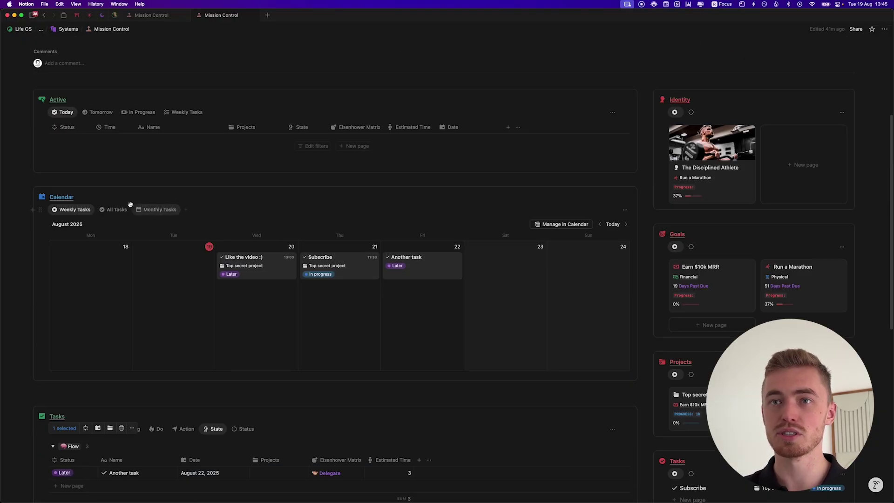
pyautogui.press('Escape')
pyautogui.scroll(-7, 139, 224)
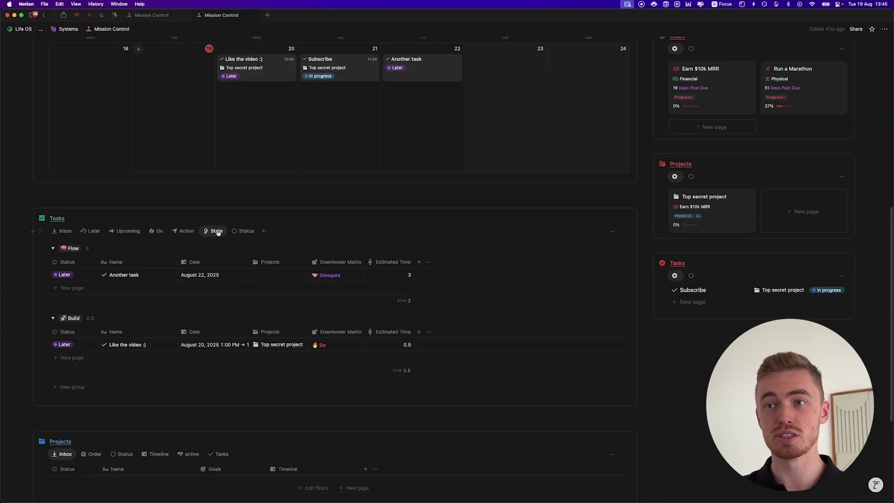
pyautogui.click(53, 248)
pyautogui.click(53, 248)
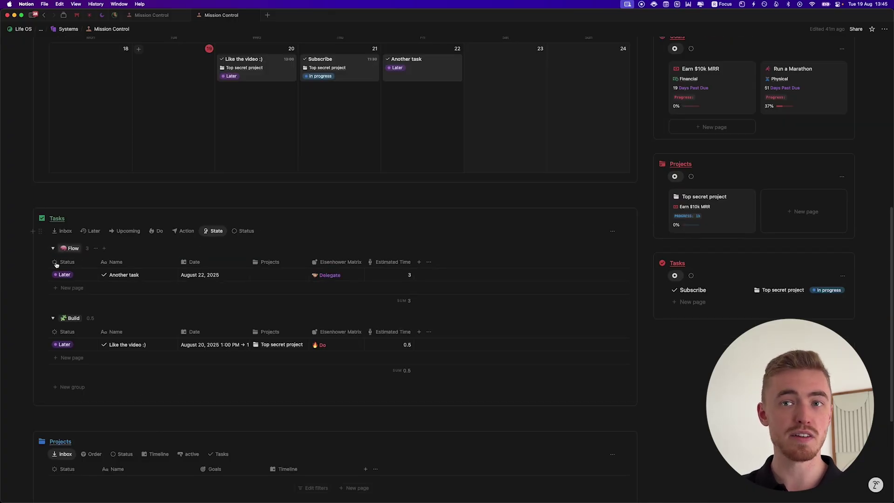
pyautogui.scroll(3, 140, 261)
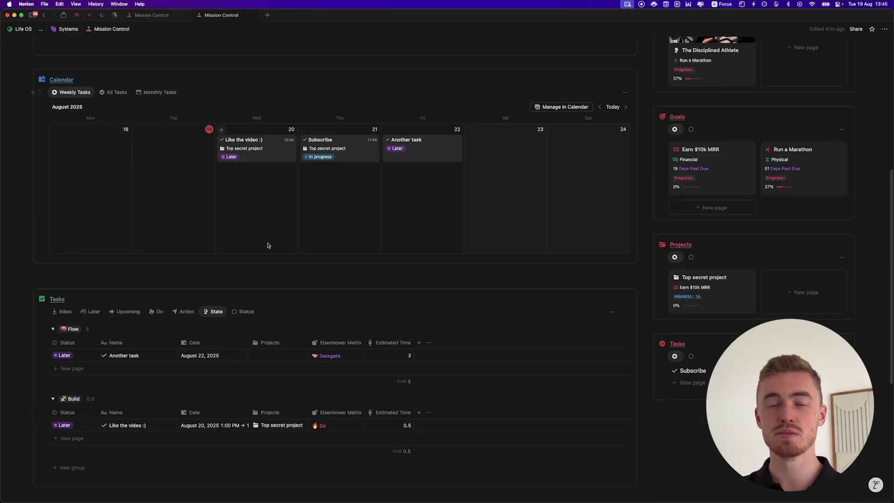
pyautogui.press('super+Tab')
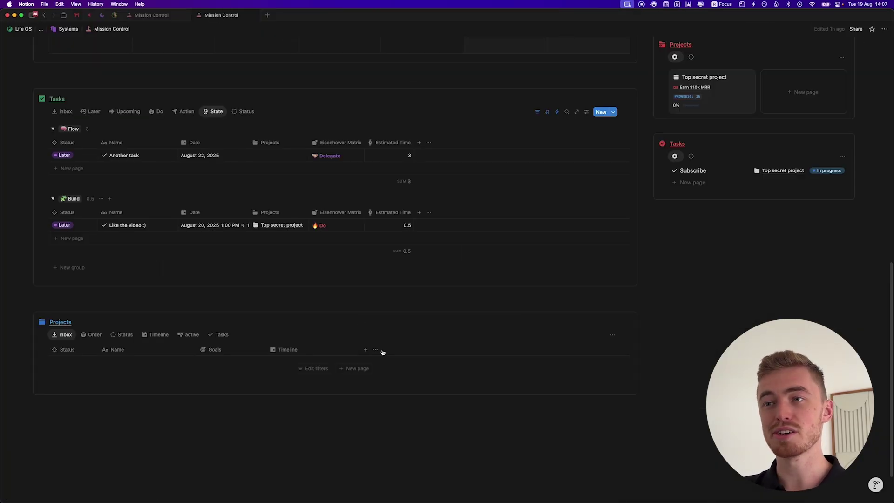
# Open the Life OS home page and review its Journals, Habits, Projects, Tasks, Calendar and Areas sections.
pyautogui.scroll(10, 380, 350)
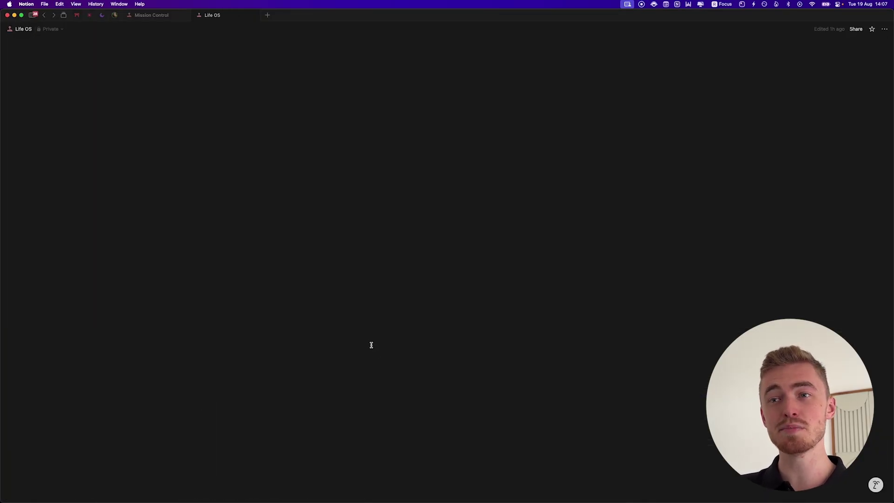
pyautogui.scroll(15, 369, 346)
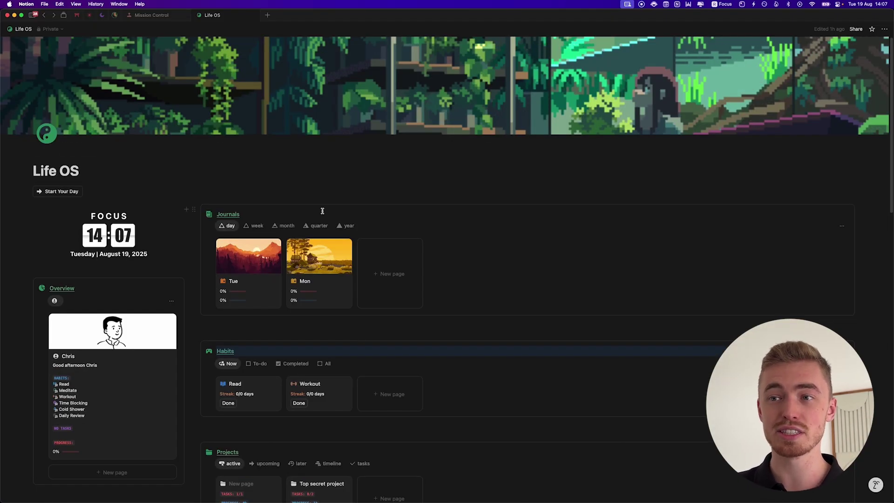
pyautogui.scroll(-5, 316, 223)
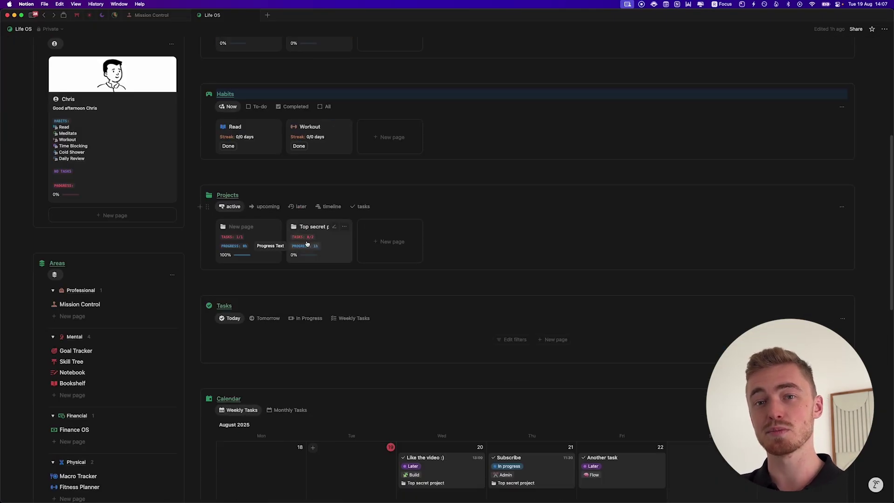
pyautogui.scroll(-2, 307, 243)
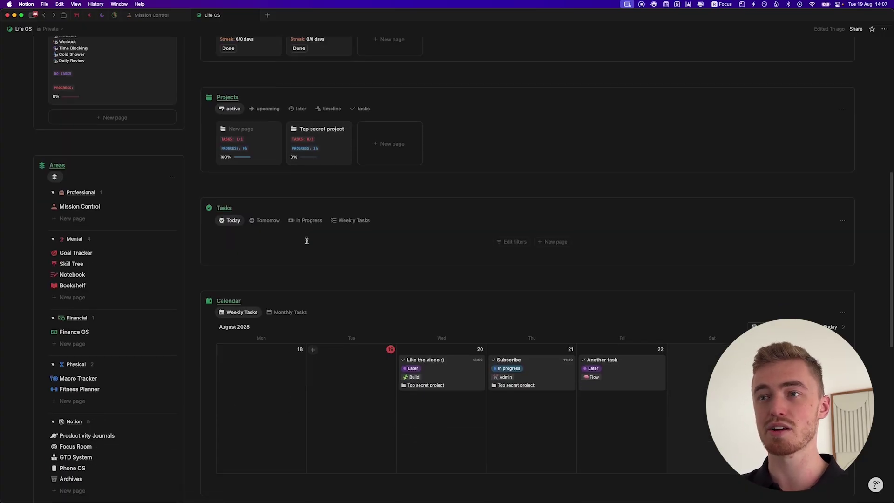
pyautogui.scroll(-5, 305, 239)
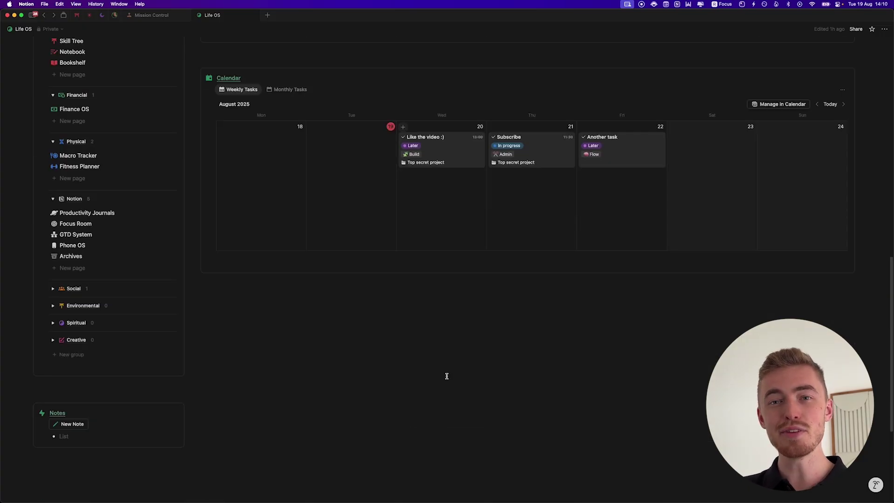
pyautogui.scroll(5, 445, 375)
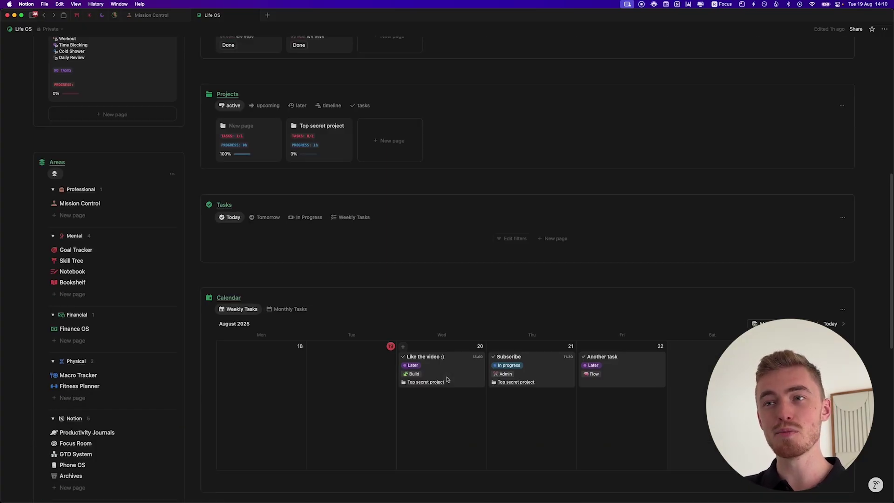
pyautogui.scroll(8, 447, 380)
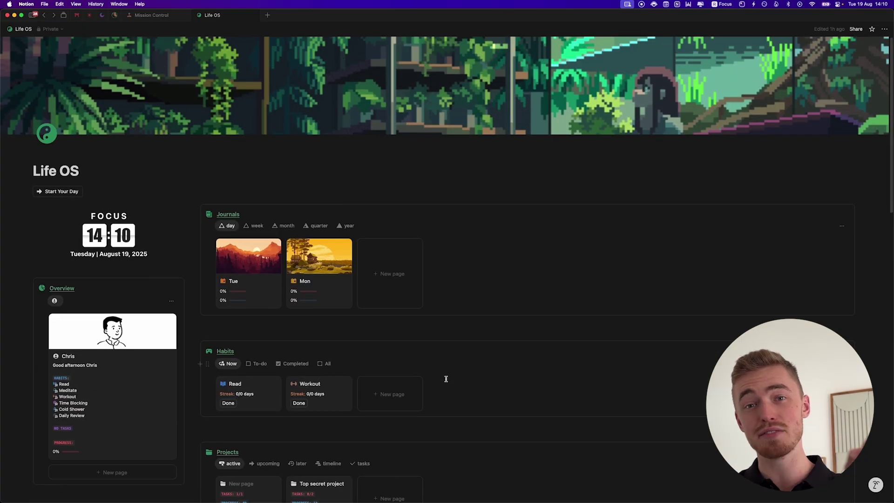